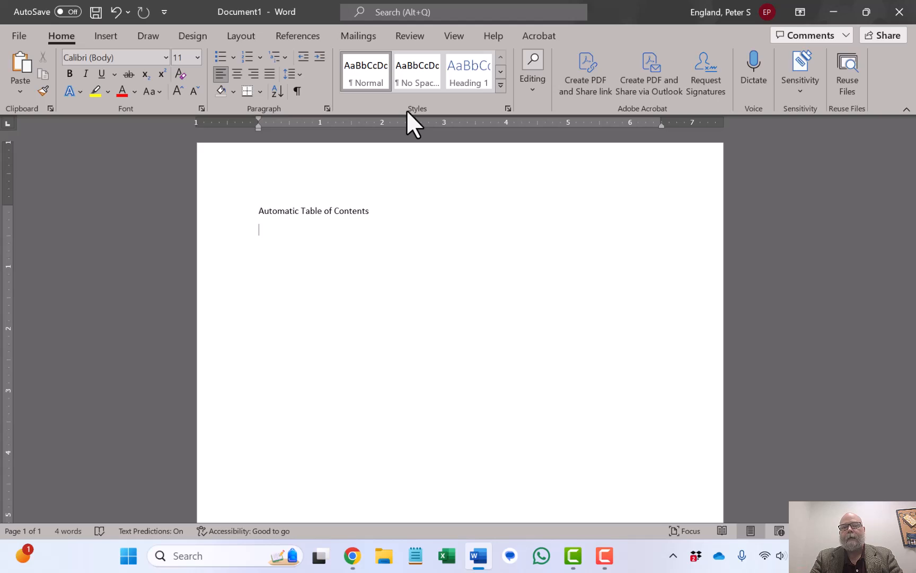
# Enter six section titles on separate lines beneath the title: Introduction, Methods, Results, Discussion, Conclusion, Appendix.
pyautogui.write('Introduction')
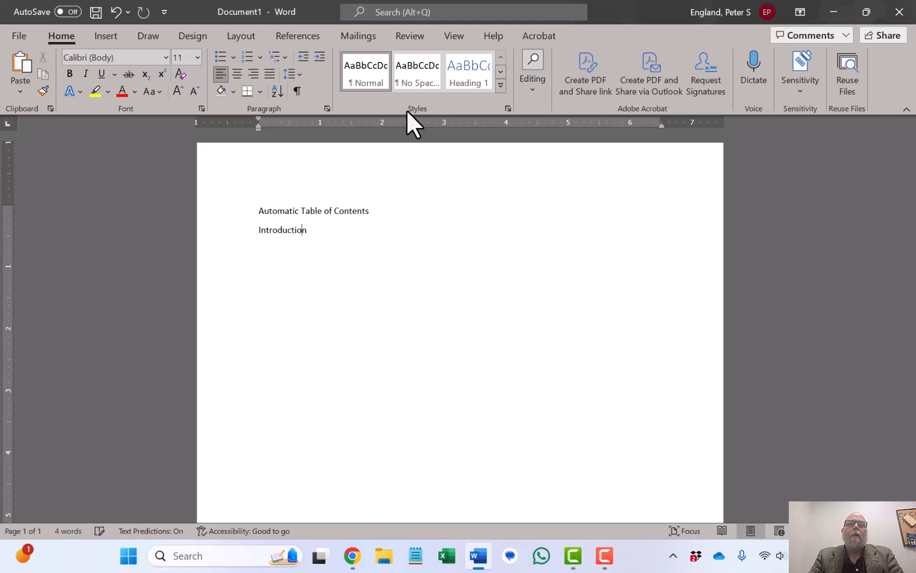
pyautogui.press('Return')
pyautogui.write('Methods')
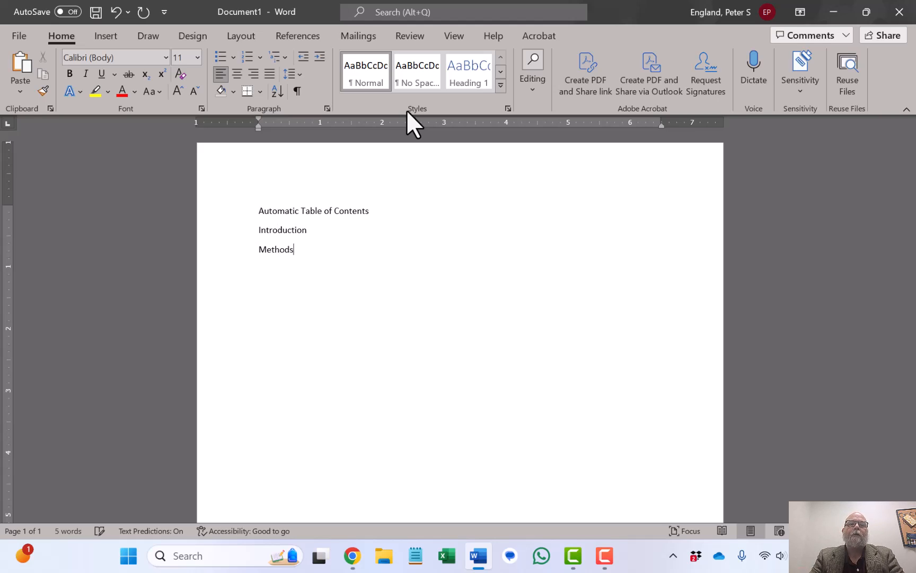
pyautogui.press('Return')
pyautogui.write('kl')
pyautogui.press('BackSpace')
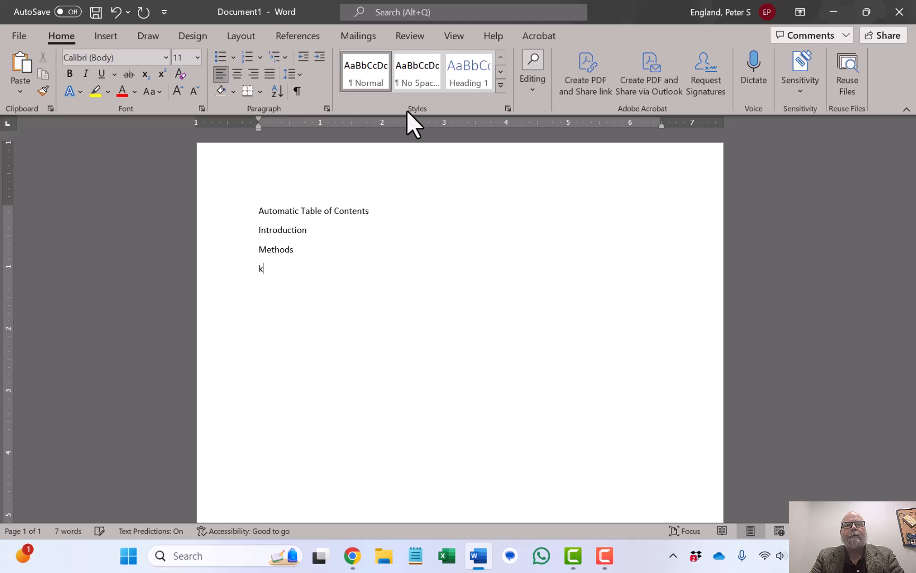
pyautogui.press('BackSpace')
pyautogui.write('Results')
pyautogui.press('Return')
pyautogui.write('Discussion')
pyautogui.press('Return')
pyautogui.write('Conclusion')
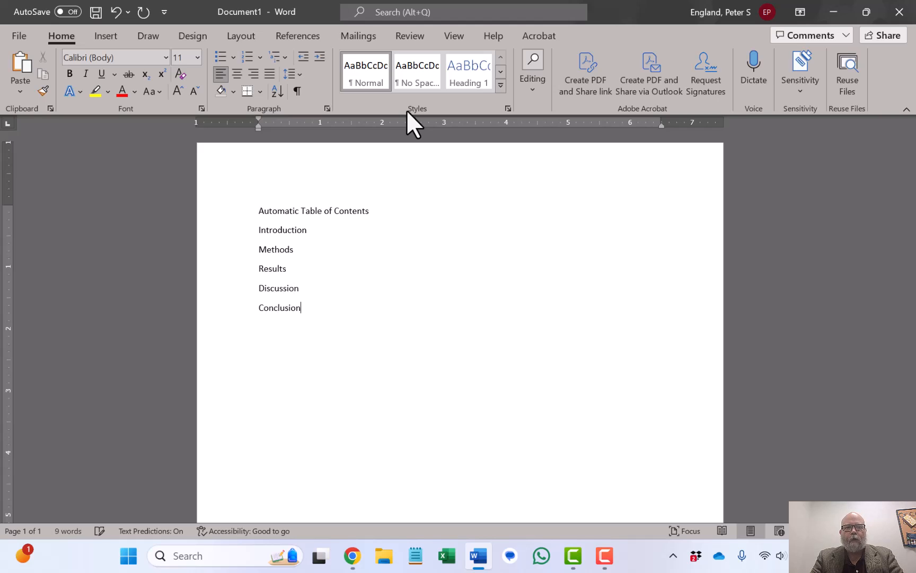
pyautogui.press('Return')
pyautogui.write('Appendix')
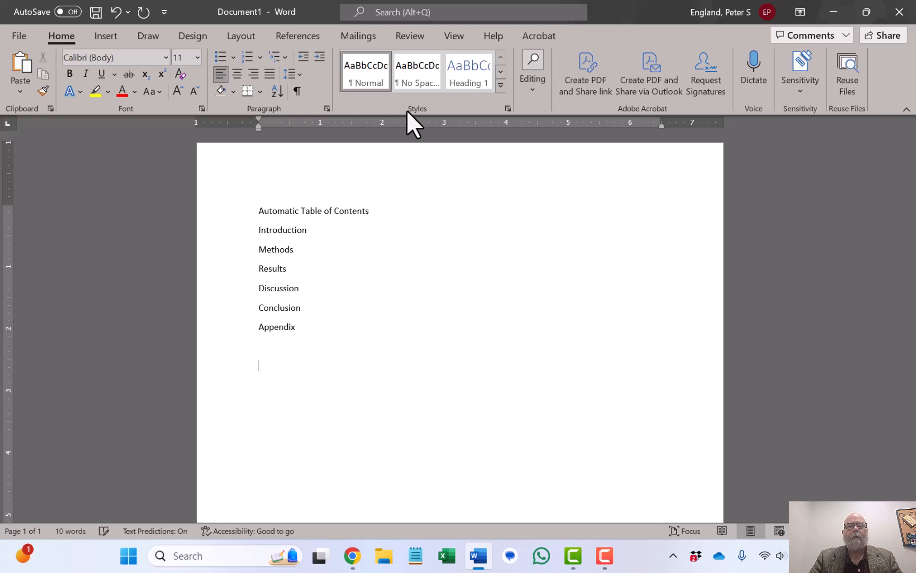
# Apply the Heading 1 style to the six section title lines.
pyautogui.moveTo(229, 232); pyautogui.dragTo(243, 330)
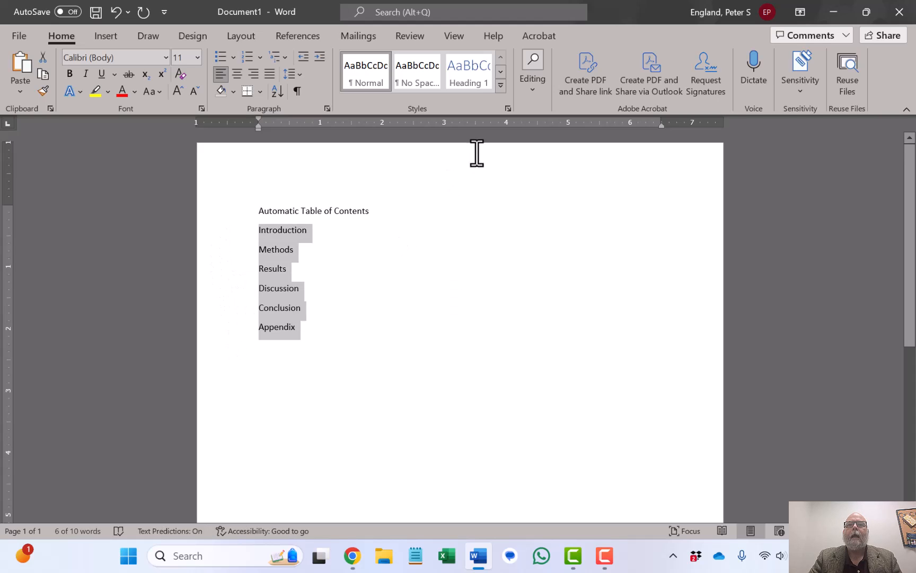
pyautogui.click(465, 80)
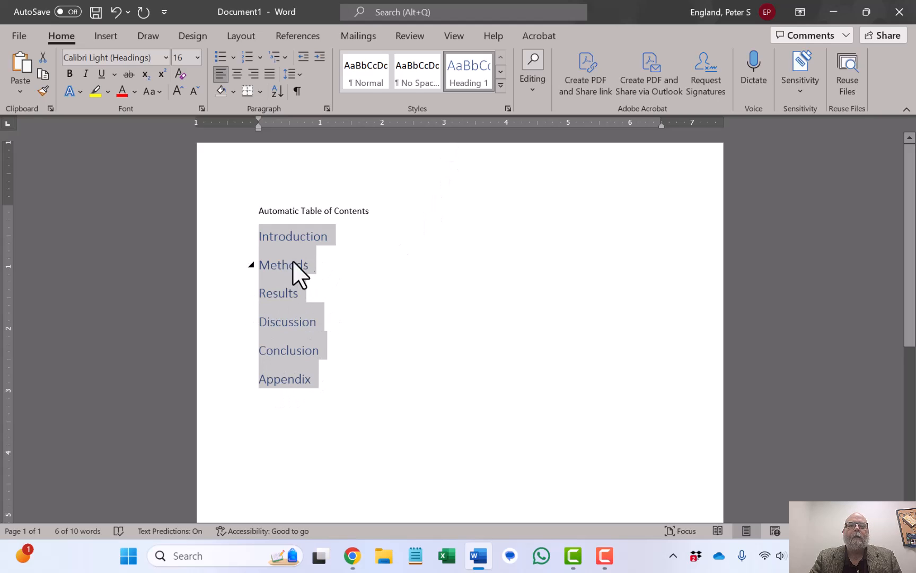
pyautogui.click(336, 381)
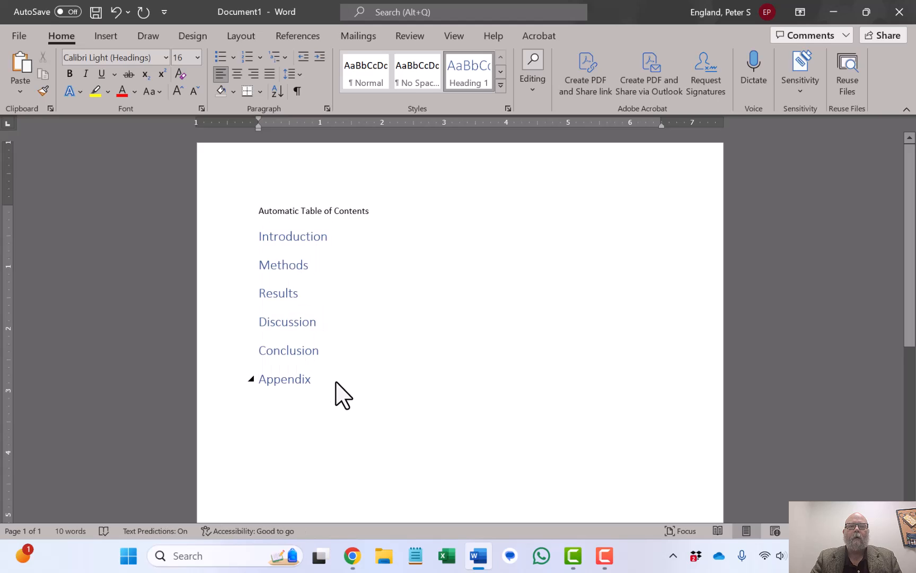
# Add a body line reading "Just start typing beneath" under the Results heading.
pyautogui.press('Up')
pyautogui.press('Up')
pyautogui.press('Up')
pyautogui.press('Up')
pyautogui.press('Down')
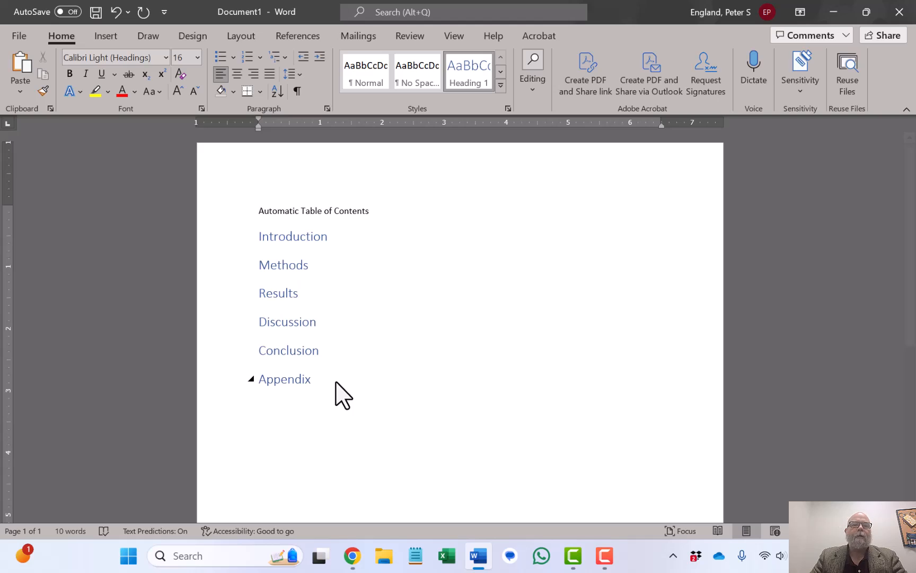
pyautogui.press('Return')
pyautogui.write('Just s')
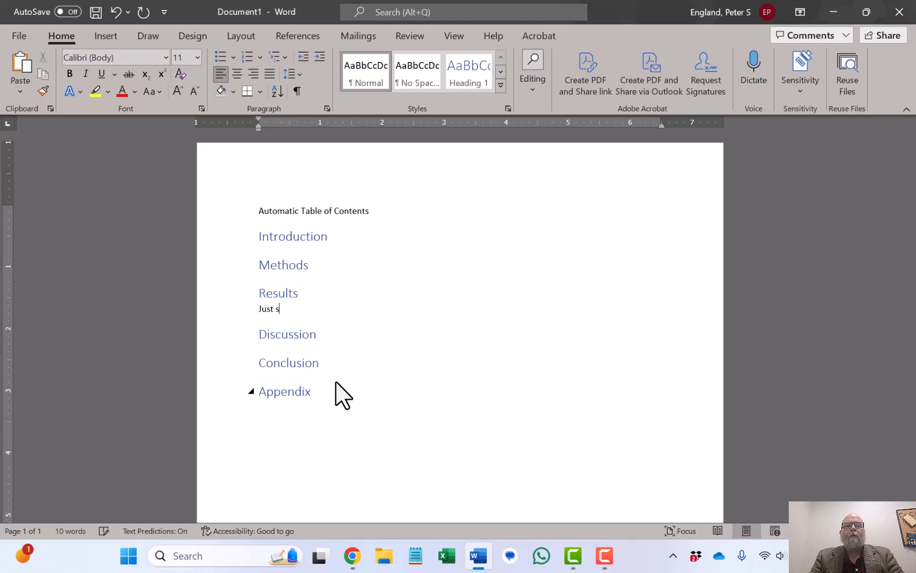
pyautogui.write('tart typing beneath')
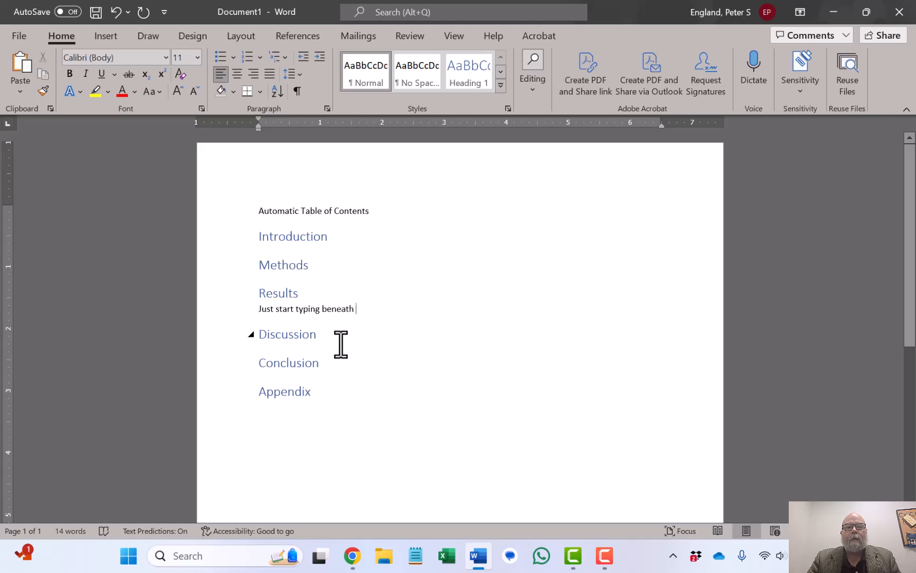
# Insert a page break before the "Automatic Table of Contents" title to leave a blank first page.
pyautogui.click(327, 440)
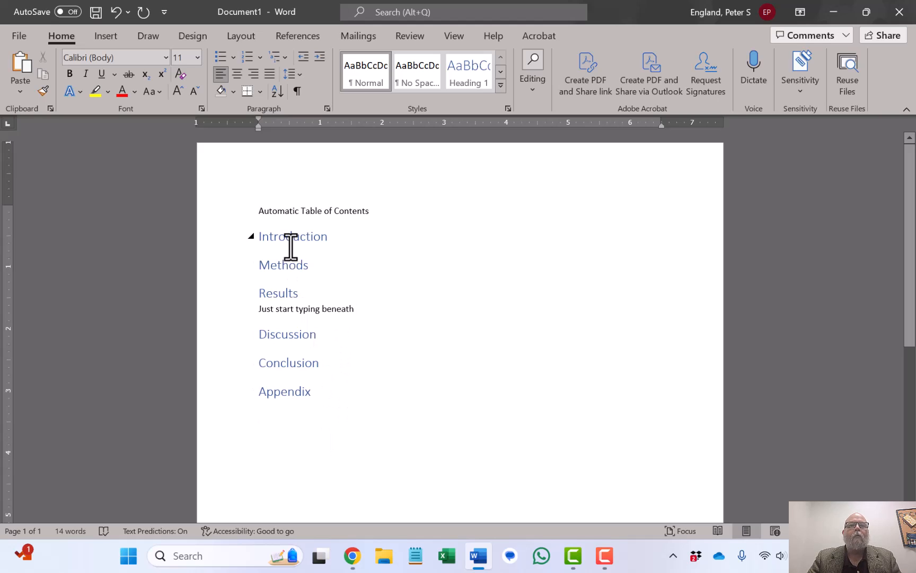
pyautogui.click(259, 211)
pyautogui.hotkey('ctrl', 'Return')
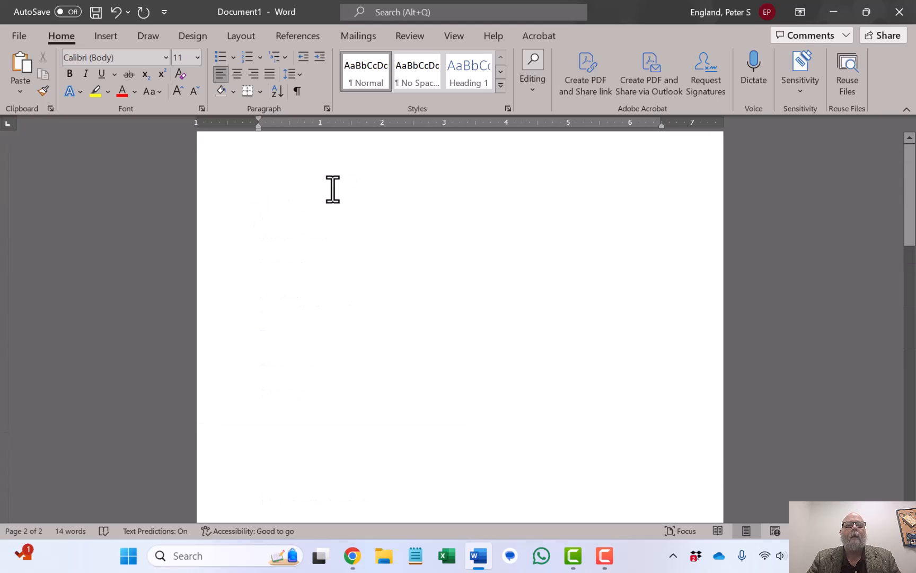
# Insert the Automatic Table 1 table of contents at the top of the blank first page.
pyautogui.scroll(1, 333, 189)
pyautogui.click(311, 184)
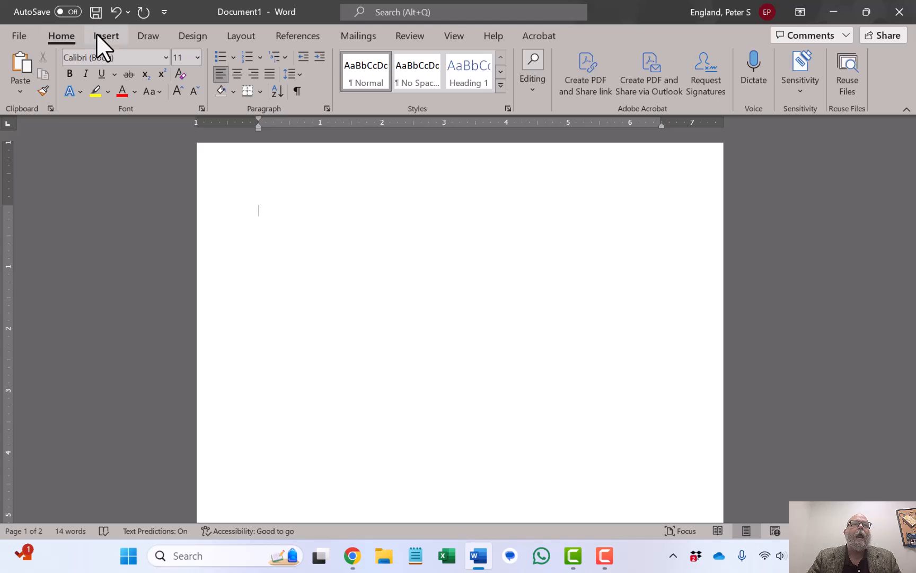
pyautogui.click(291, 30)
pyautogui.click(22, 90)
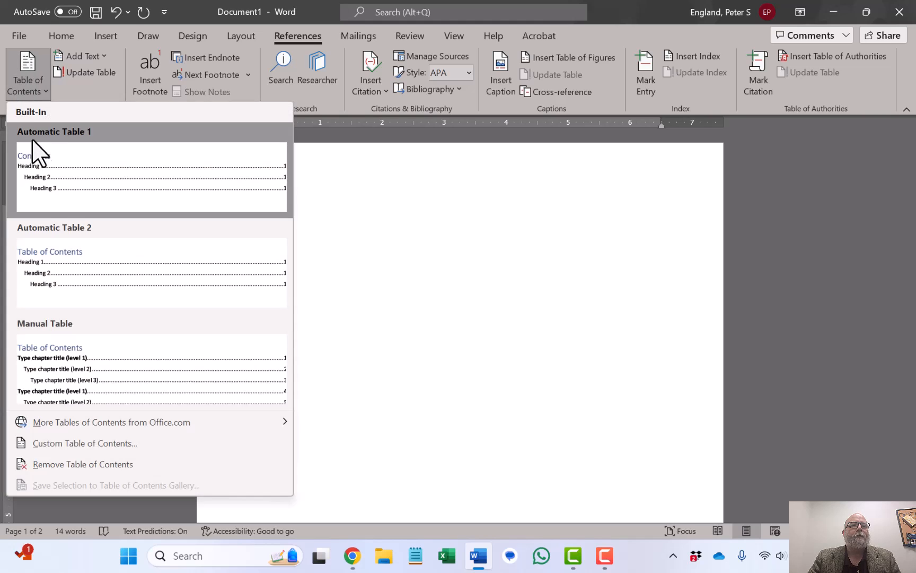
pyautogui.click(41, 162)
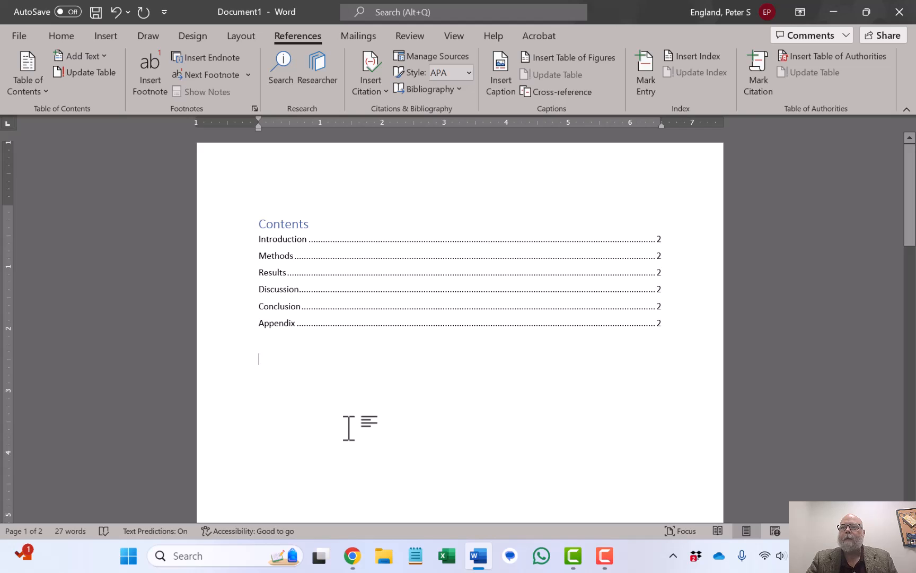
# Move the Discussion, Conclusion and Appendix headings onto a later page of the document.
pyautogui.scroll(-10, 348, 427)
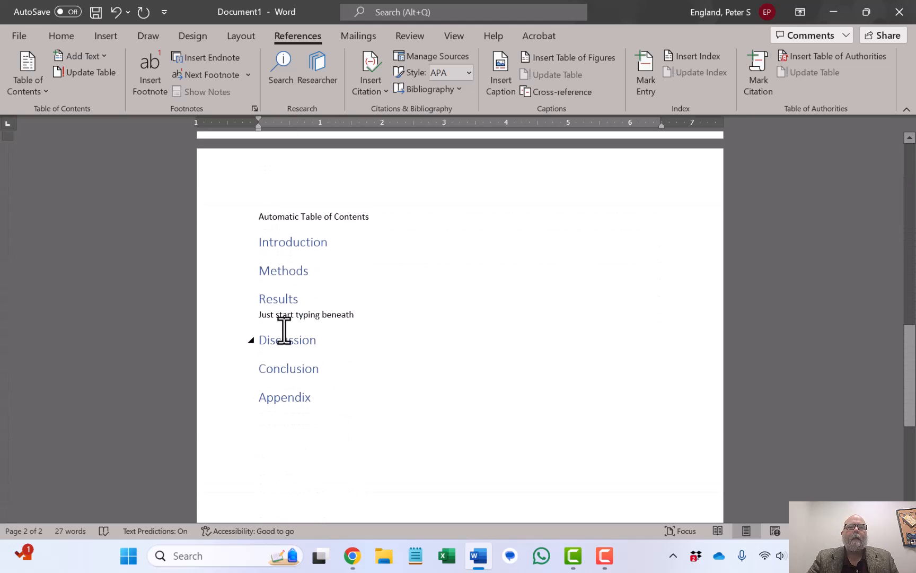
pyautogui.moveTo(259, 305); pyautogui.dragTo(480, 379)
pyautogui.press('Down')
pyautogui.press('Up')
pyautogui.press('Up')
pyautogui.press('Left')
pyautogui.press('Left')
pyautogui.press('Left')
pyautogui.press('Left')
pyautogui.press('Left')
pyautogui.press('Left')
pyautogui.press('Left')
pyautogui.press('Left')
pyautogui.press('Left')
pyautogui.press('Left')
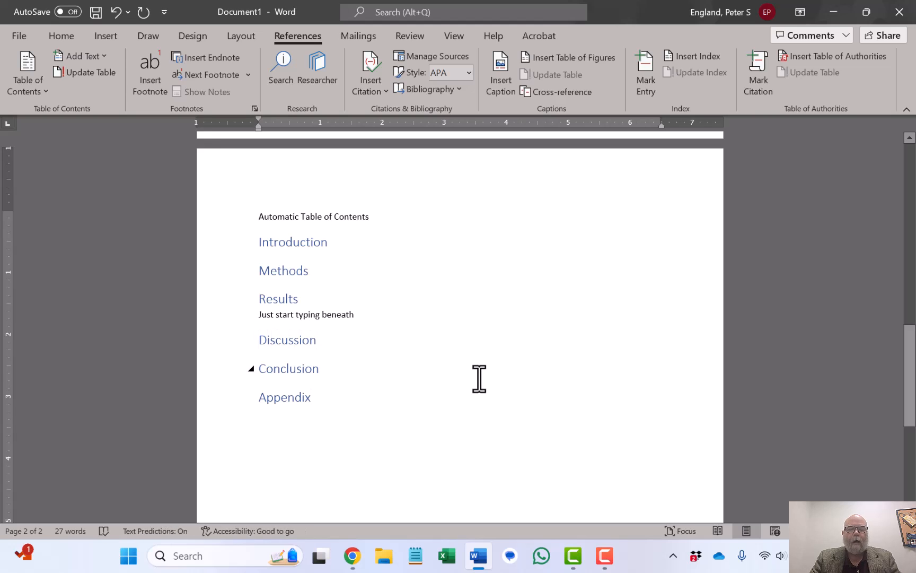
pyautogui.scroll(-10, 479, 379)
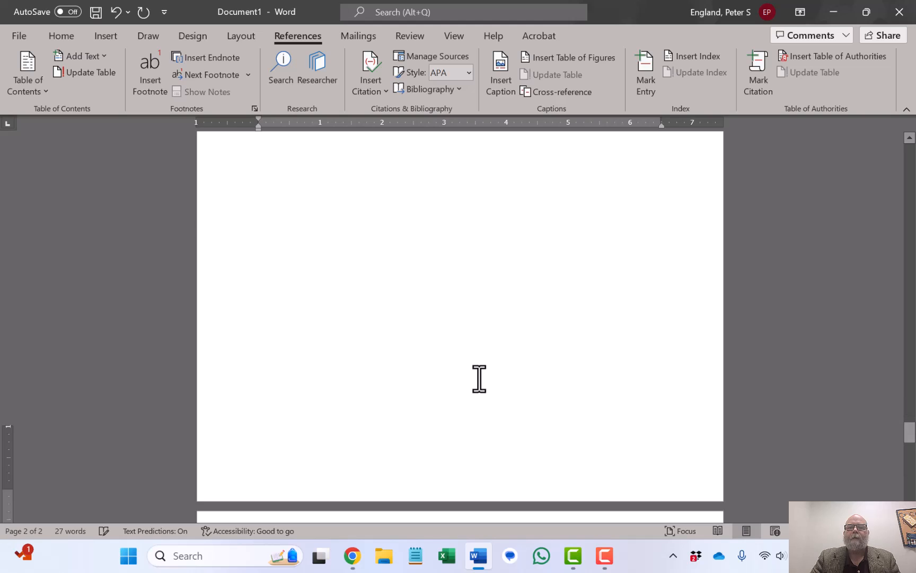
pyautogui.scroll(-1, 479, 379)
pyautogui.scroll(-4, 479, 378)
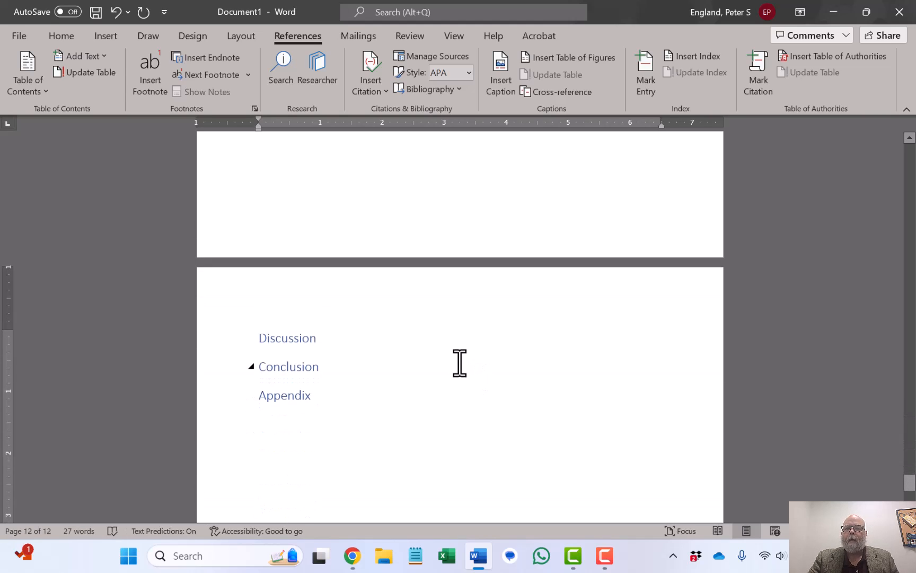
# Update the entire table of contents.
pyautogui.scroll(20, 459, 364)
pyautogui.scroll(8, 461, 364)
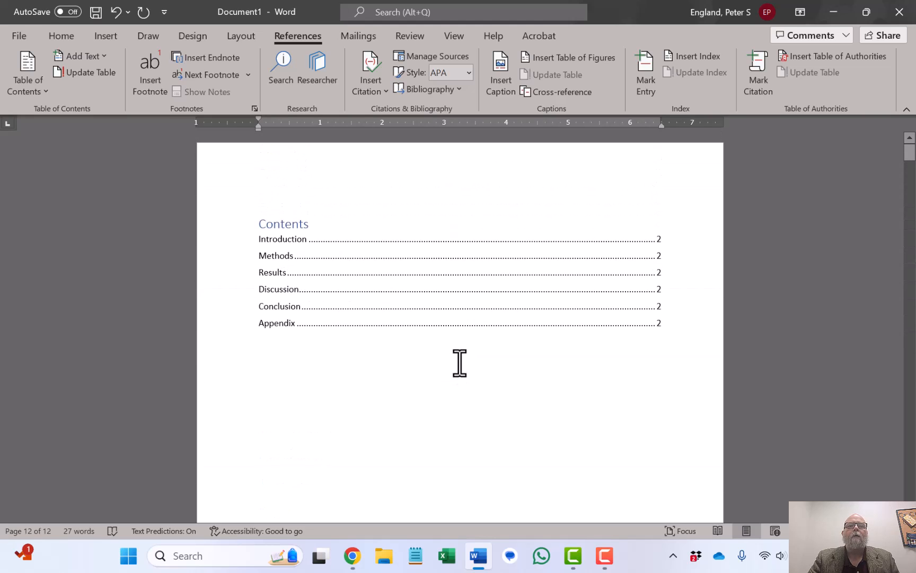
pyautogui.click(261, 213)
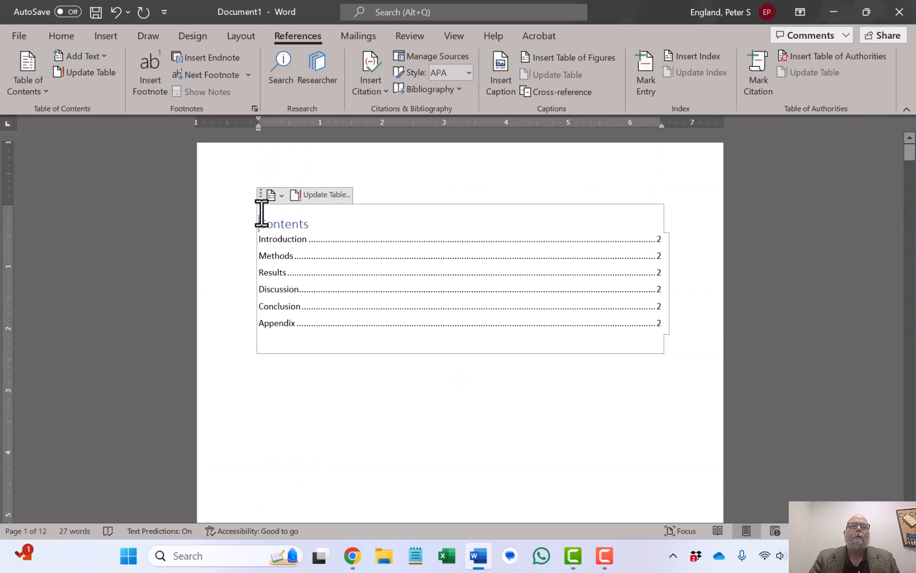
pyautogui.click(304, 194)
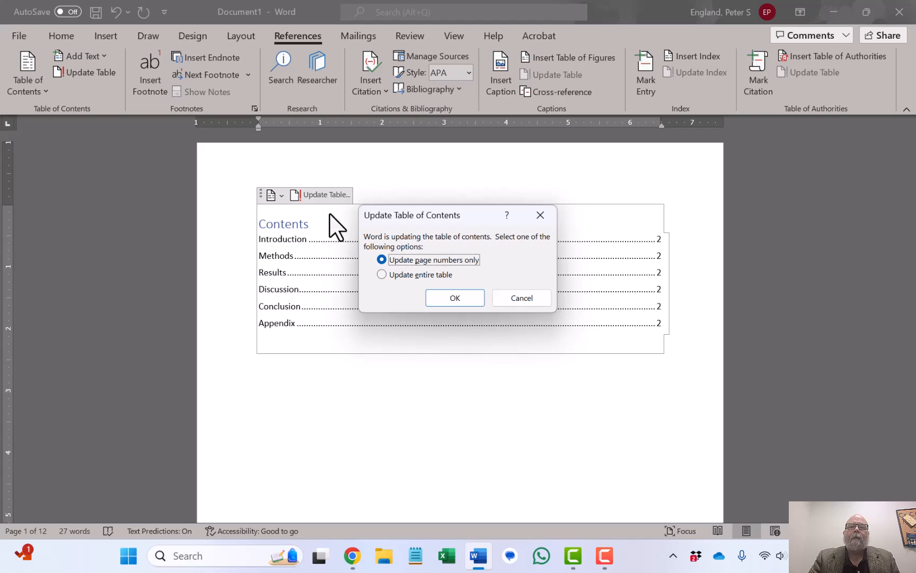
pyautogui.click(439, 274)
pyautogui.click(444, 300)
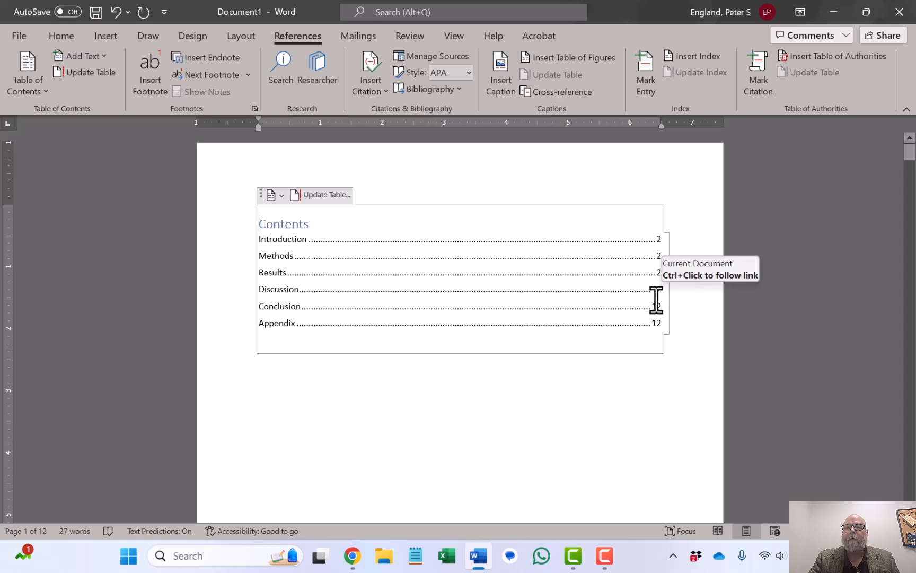
# Follow the Discussion entry's link in the table of contents to its heading and return to the contents.
pyautogui.keyDown('ctrl'); pyautogui.click(279, 289); pyautogui.keyUp('ctrl')
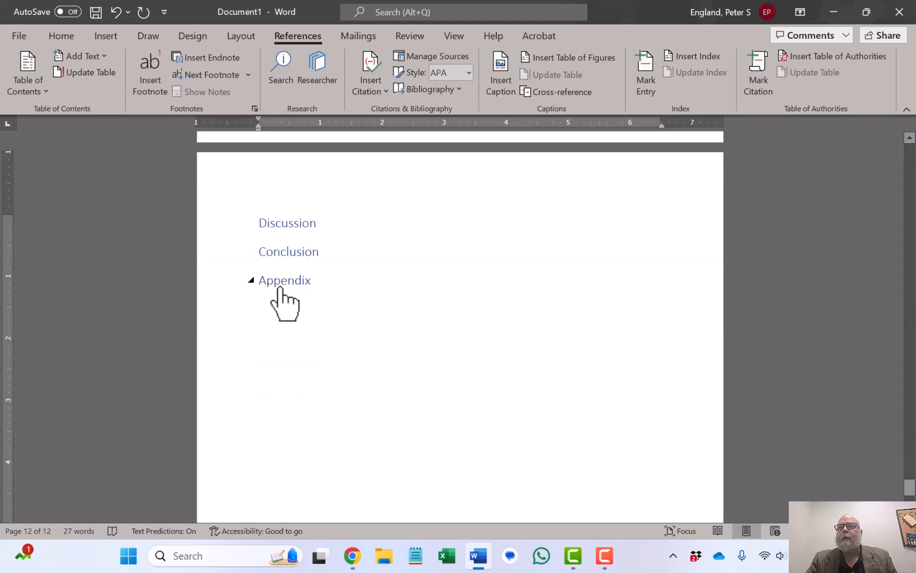
pyautogui.scroll(20, 362, 290)
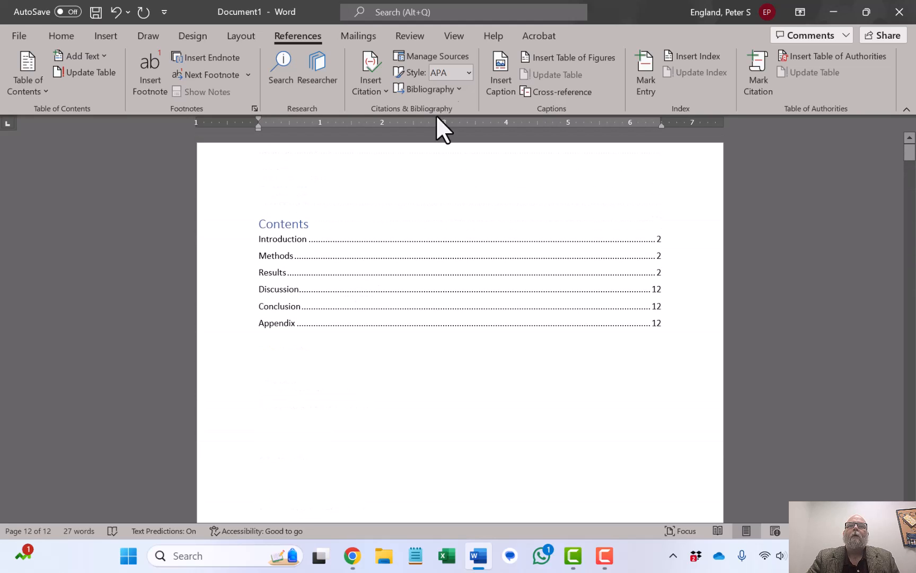
# Turn on the Navigation Pane.
pyautogui.click(454, 36)
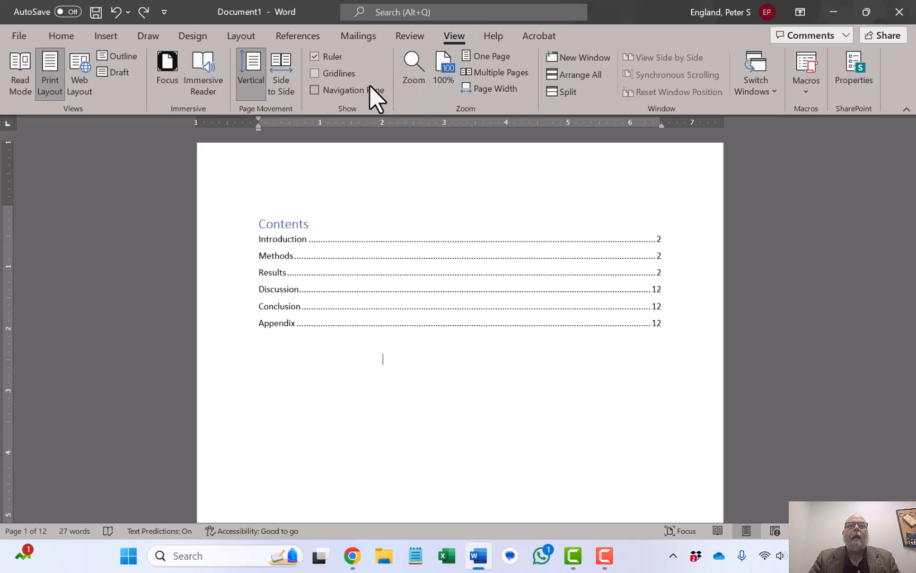
pyautogui.click(314, 90)
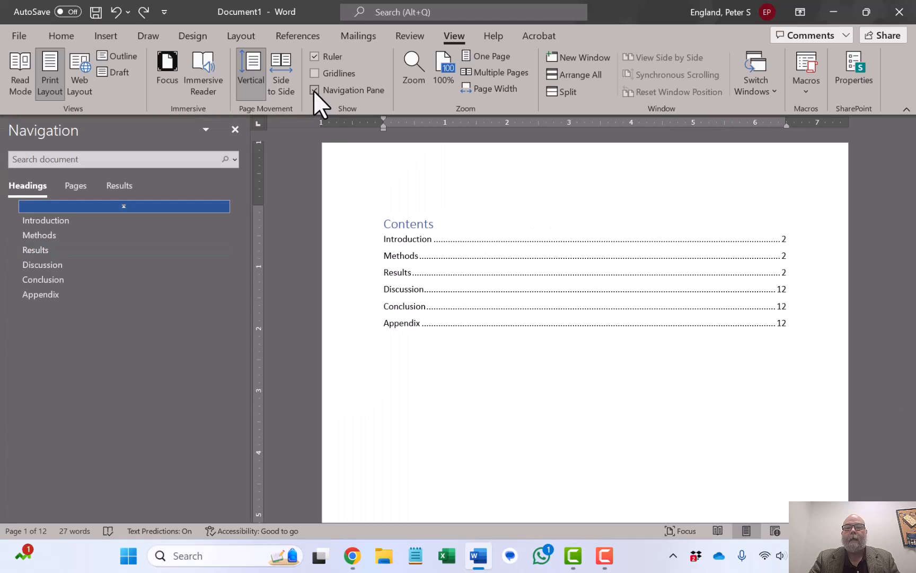
# Jump to the Conclusion and Methods headings using the Navigation Pane headings list.
pyautogui.click(34, 282)
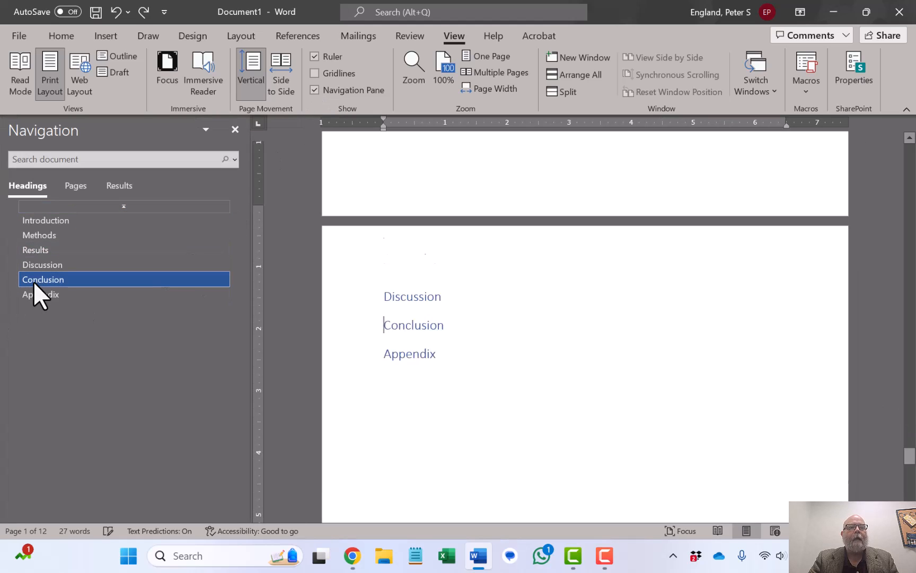
pyautogui.click(32, 236)
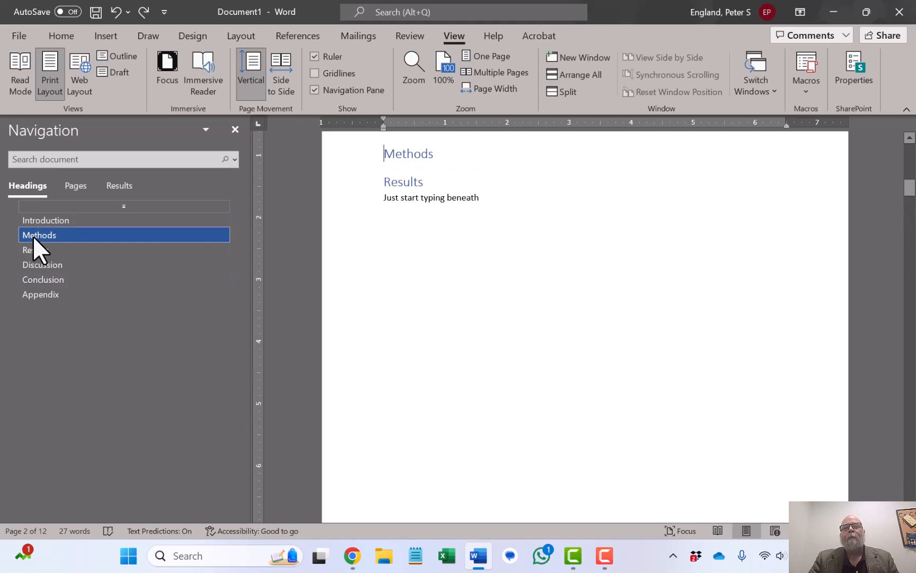
pyautogui.scroll(5, 412, 225)
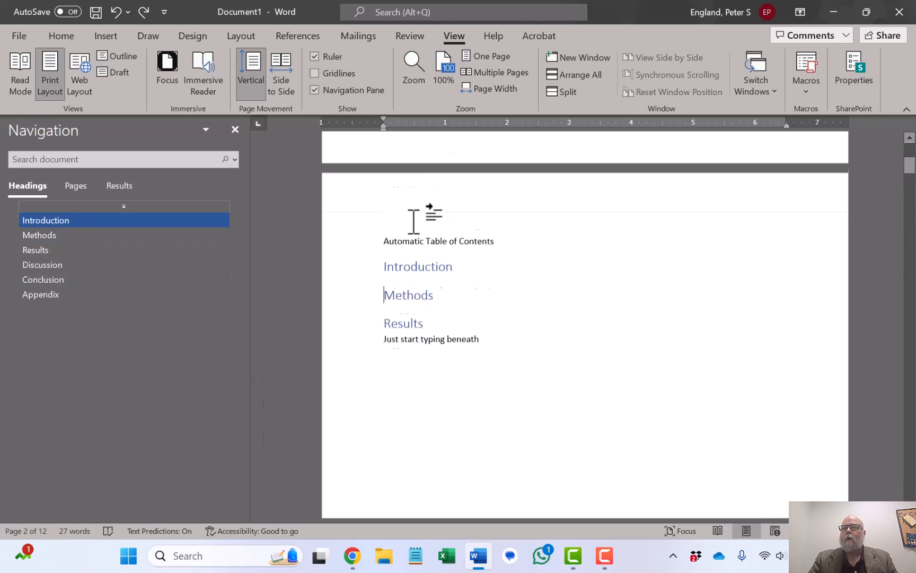
pyautogui.scroll(-10, 414, 225)
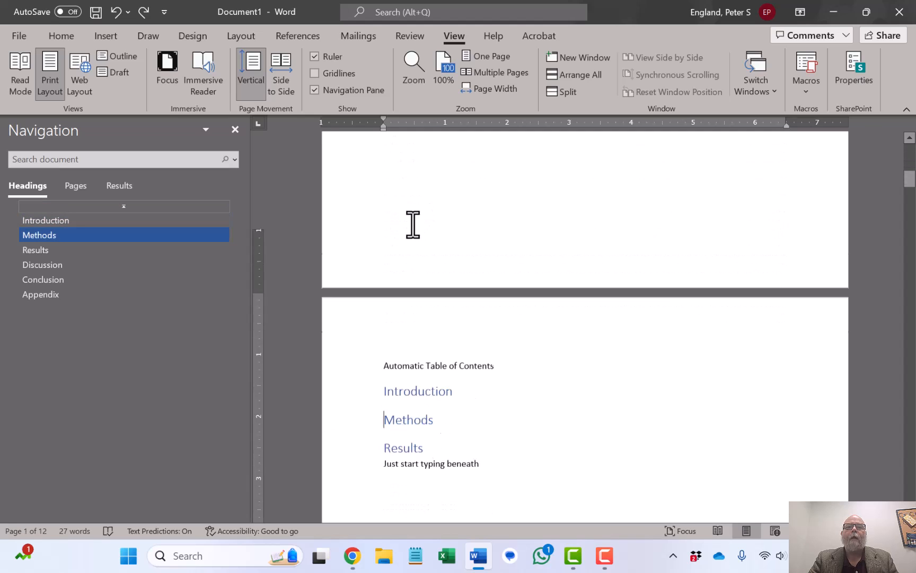
pyautogui.click(406, 326)
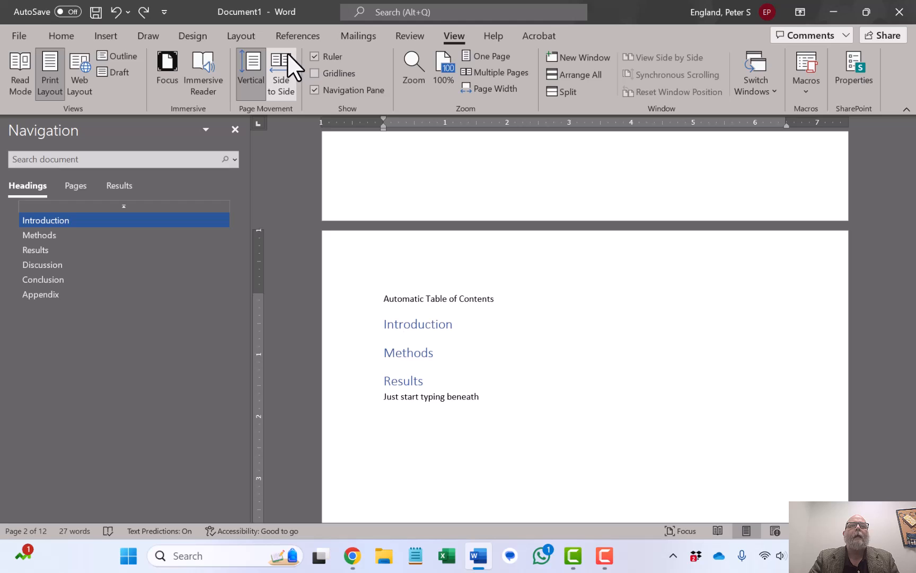
# Open the Styles pane with the cursor in the Introduction heading.
pyautogui.click(53, 38)
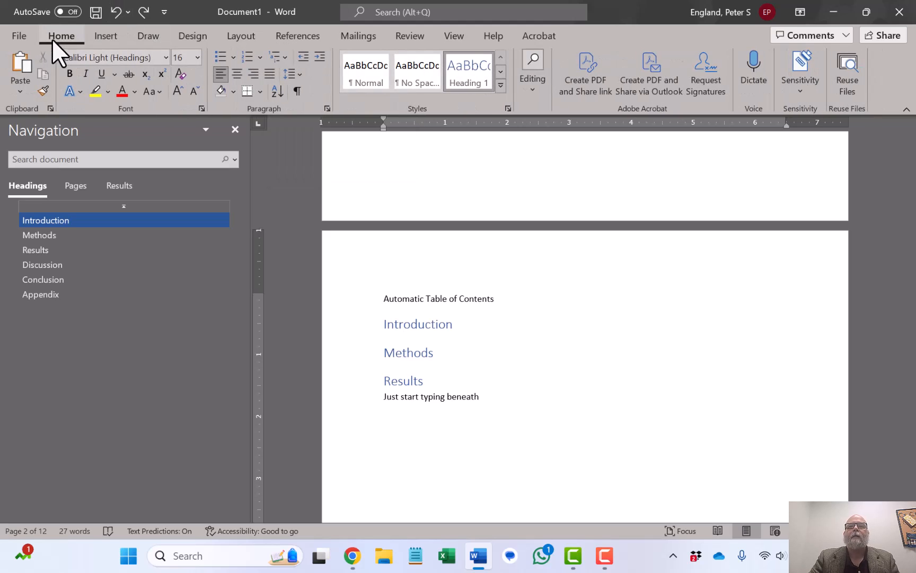
pyautogui.click(507, 108)
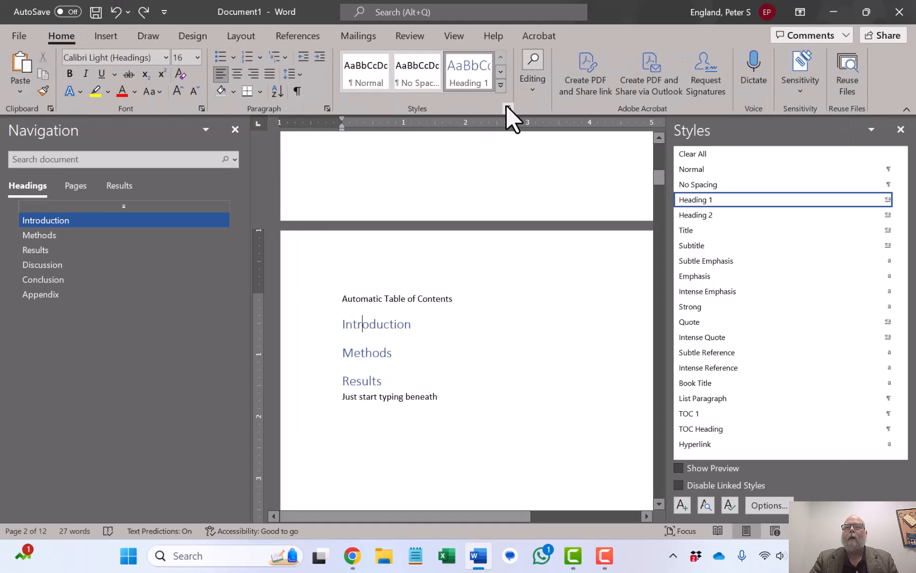
# Modify the Heading 1 style to use Automatic font colour and bold.
pyautogui.click(900, 199)
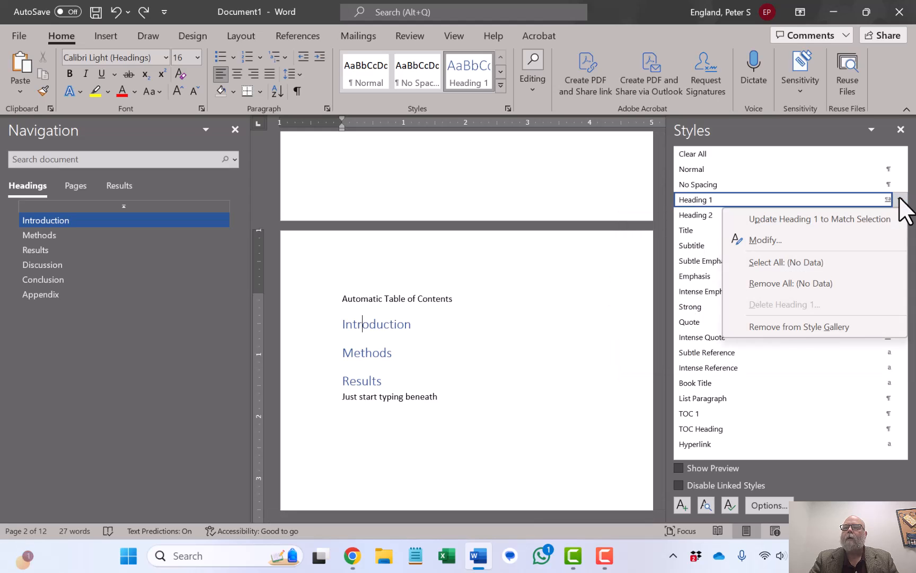
pyautogui.click(787, 241)
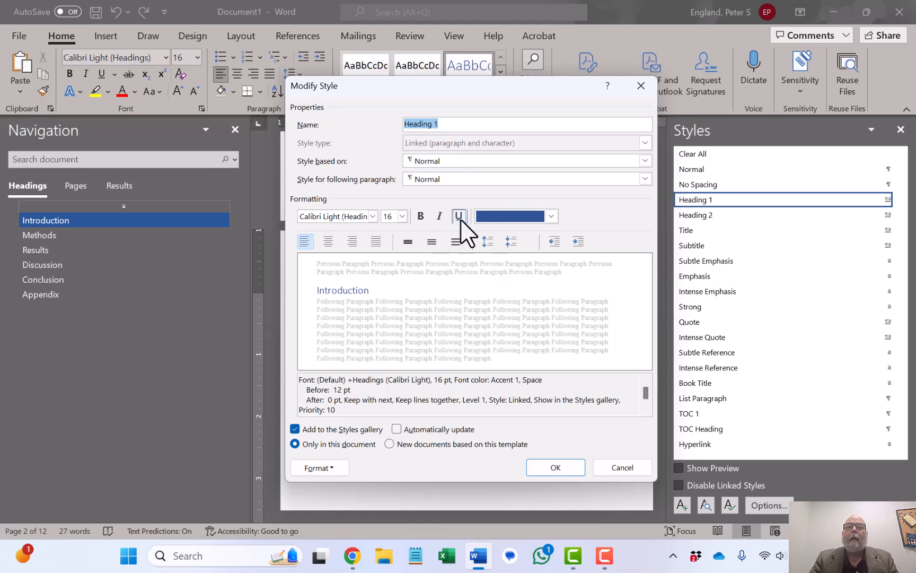
pyautogui.click(487, 218)
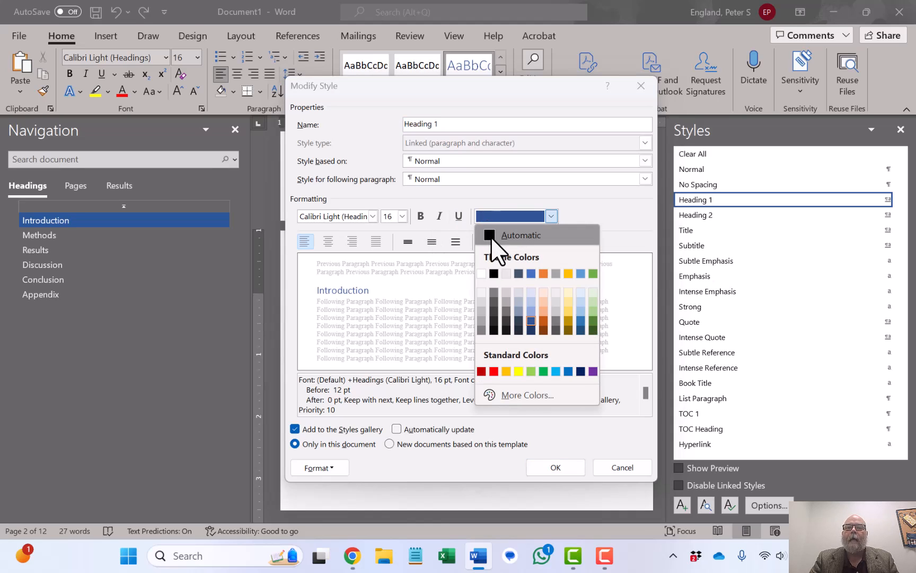
pyautogui.click(491, 236)
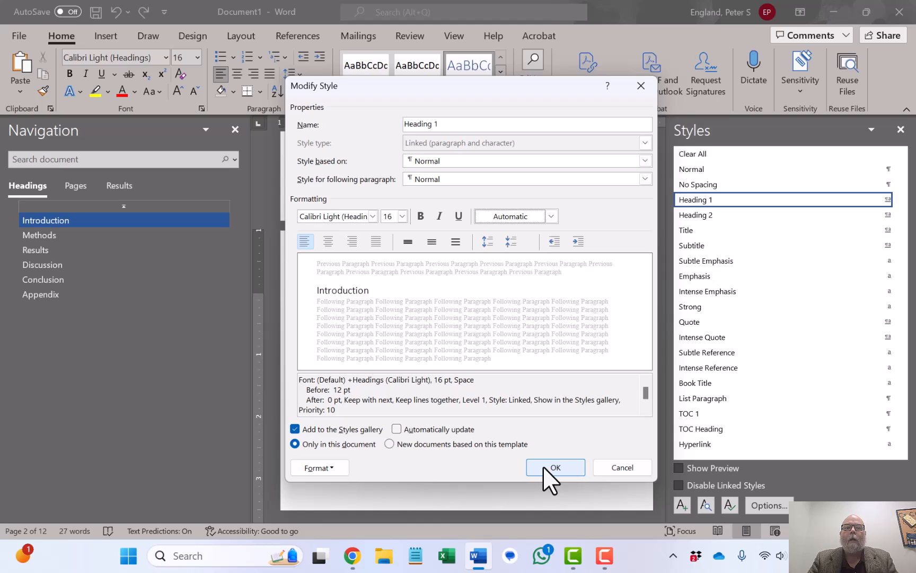
pyautogui.click(420, 216)
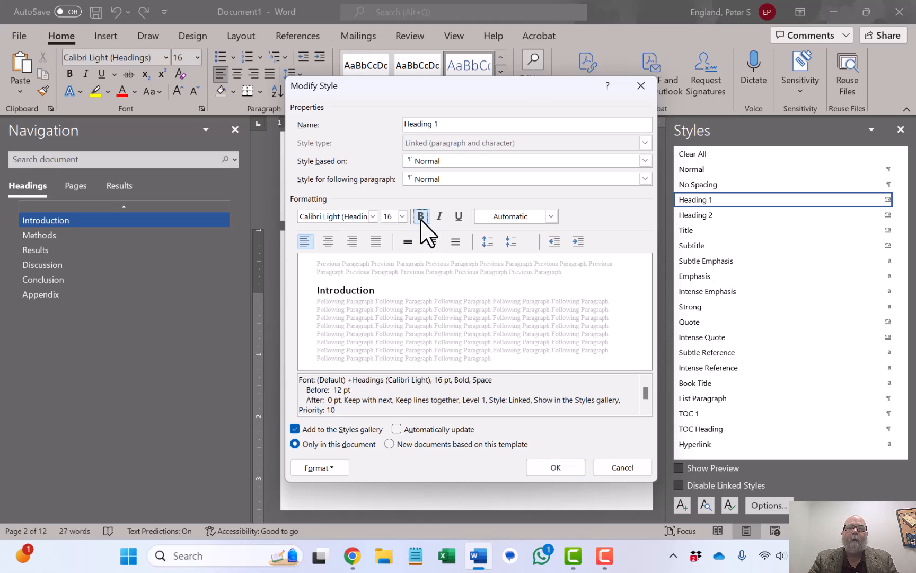
pyautogui.click(533, 467)
# Scroll through the document and jump to the Conclusion heading to review the restyled headings.
pyautogui.scroll(3, 471, 354)
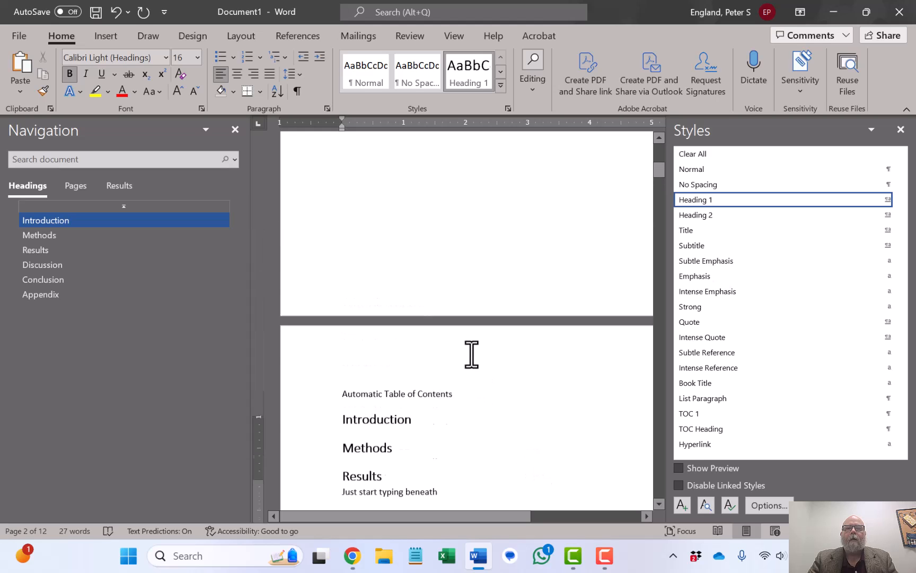
pyautogui.scroll(-4, 472, 354)
pyautogui.scroll(-5, 471, 355)
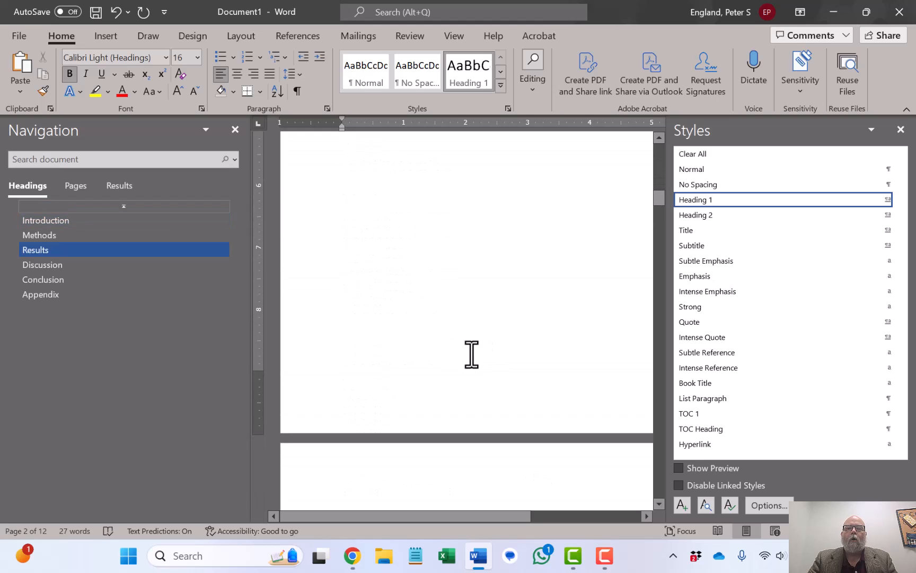
pyautogui.scroll(12, 472, 354)
pyautogui.scroll(-10, 471, 355)
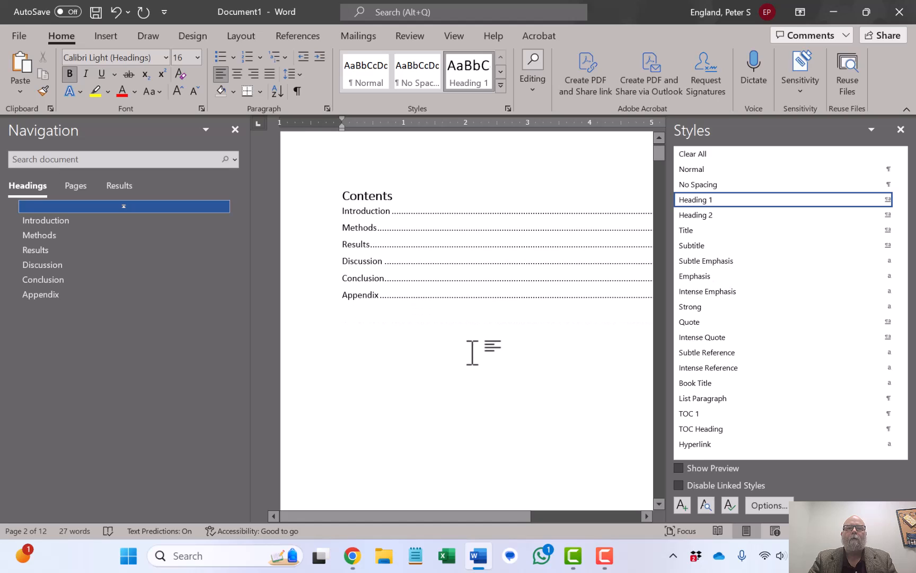
pyautogui.scroll(-2, 471, 355)
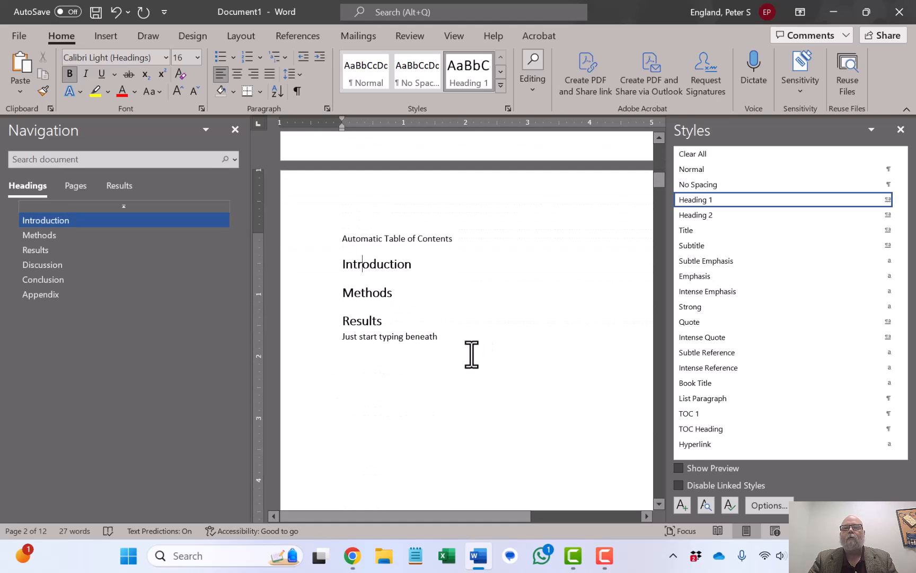
pyautogui.scroll(-10, 471, 354)
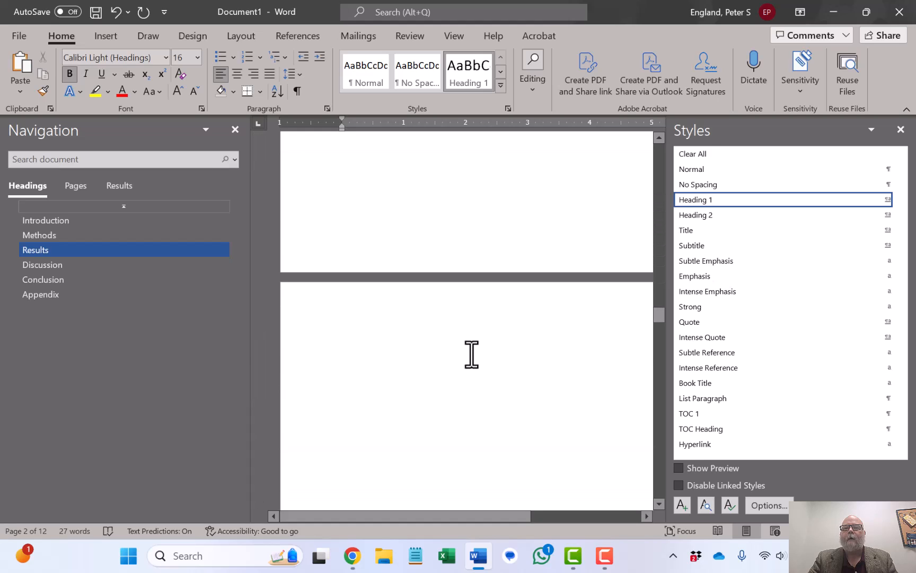
pyautogui.rightClick(471, 354)
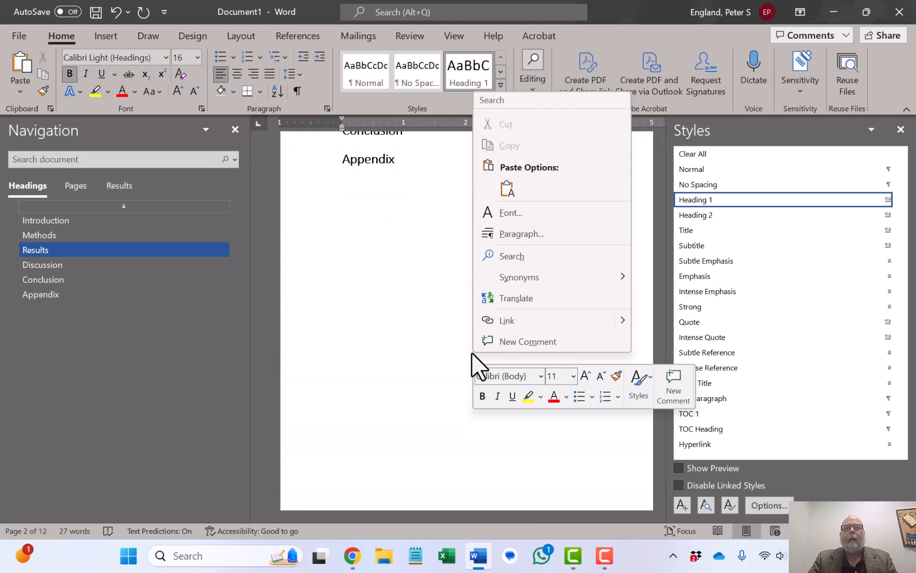
pyautogui.click(390, 282)
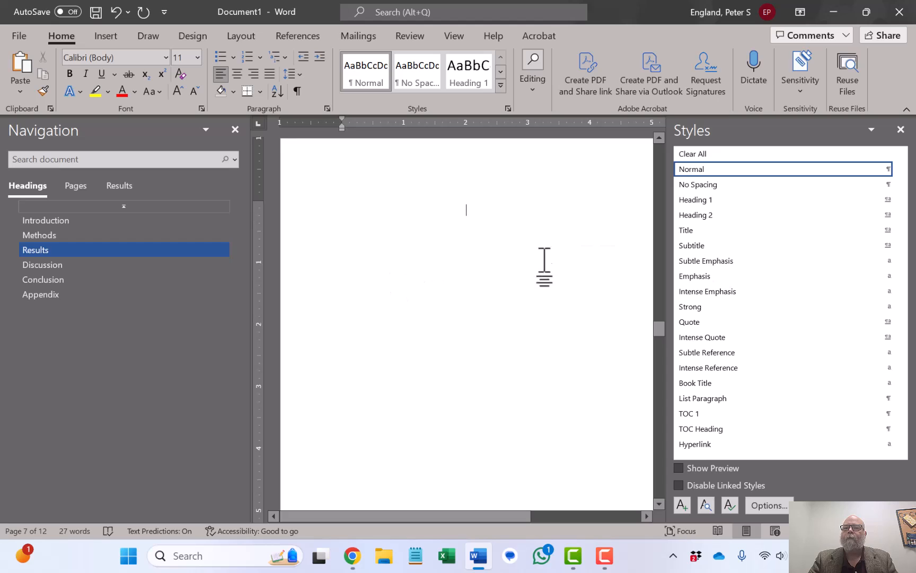
pyautogui.click(52, 279)
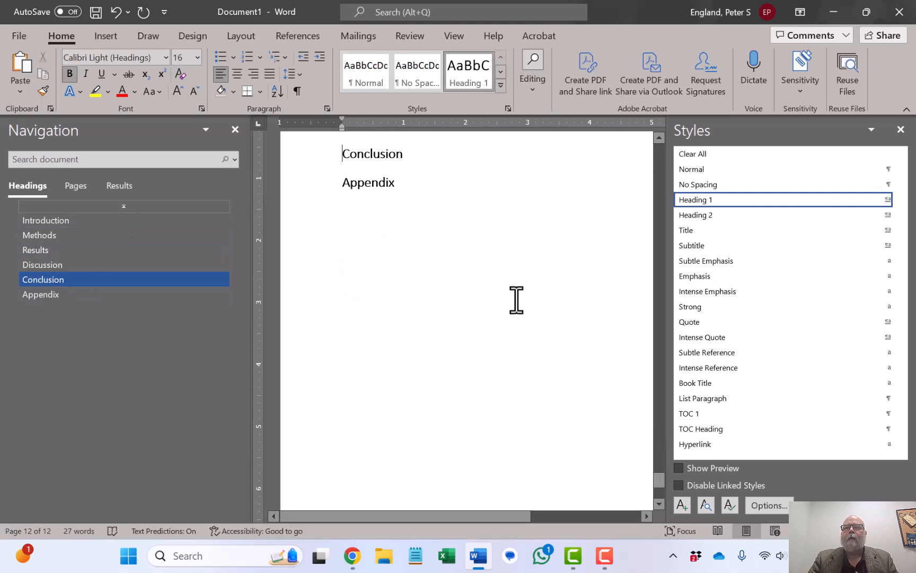
# Add three lines under the Methods heading: Equipment, Analysis method and Fun stuff.
pyautogui.scroll(20, 517, 300)
pyautogui.scroll(-10, 517, 300)
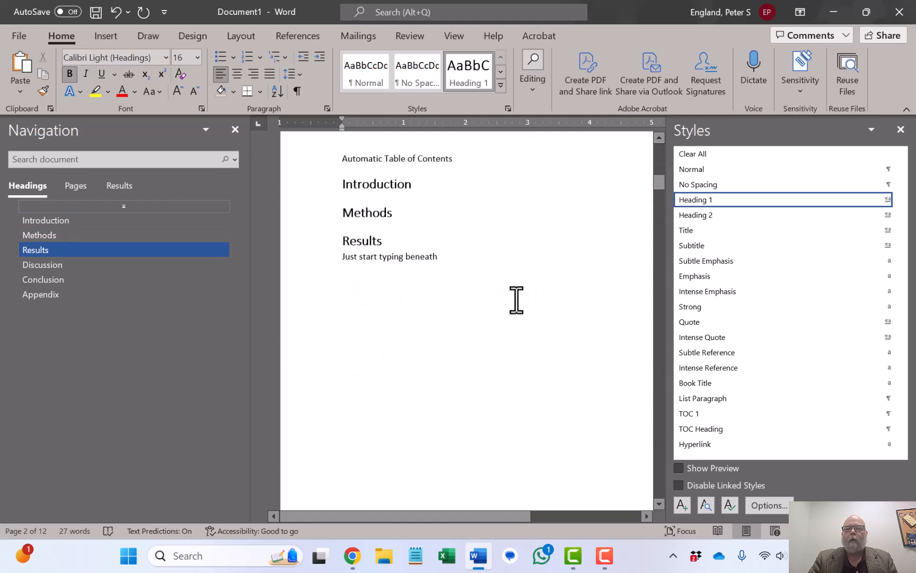
pyautogui.scroll(1, 517, 300)
pyautogui.click(414, 249)
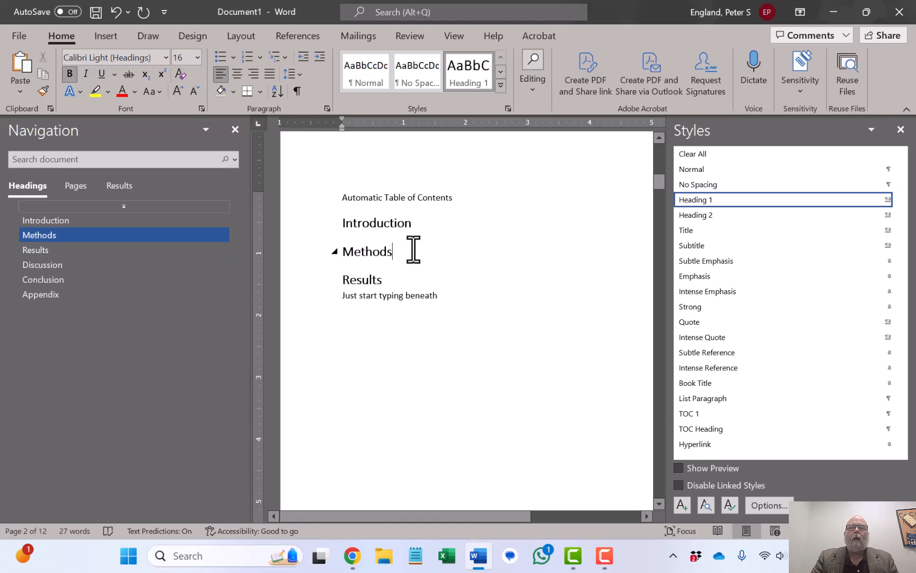
pyautogui.press('Return')
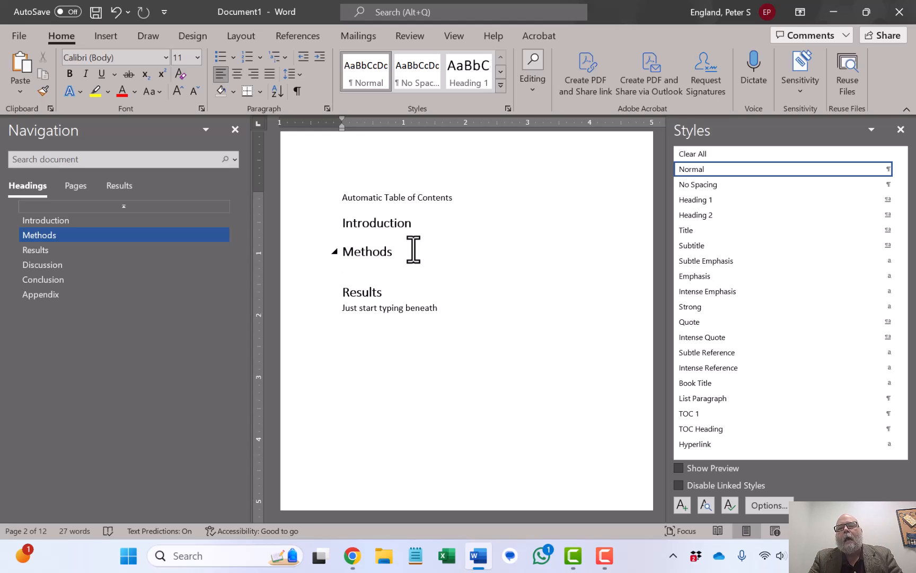
pyautogui.write('Equipment')
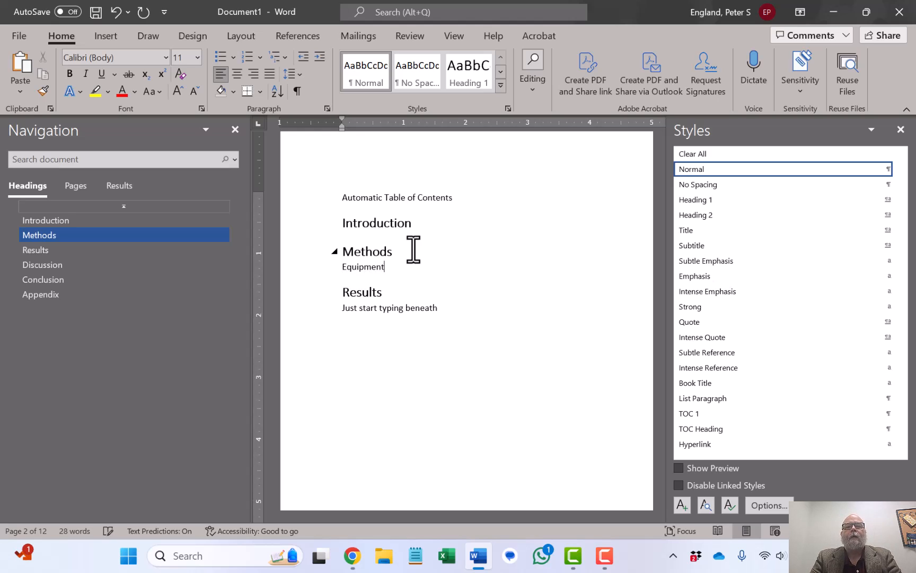
pyautogui.press('Return')
pyautogui.write('Analysis method')
pyautogui.press('Return')
pyautogui.write('Fun stuff')
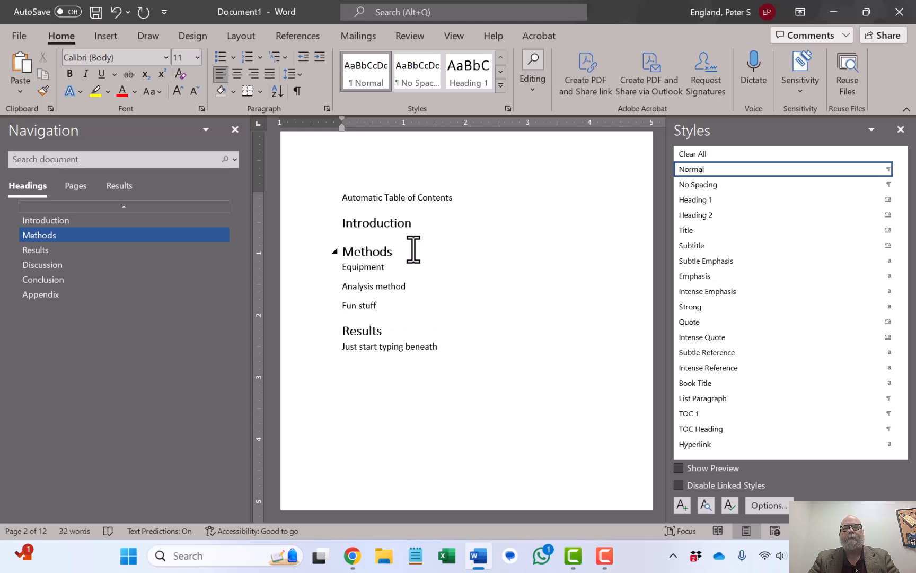
# Apply the Heading 2 style to the Equipment, Analysis method and Fun stuff lines.
pyautogui.moveTo(307, 268); pyautogui.dragTo(312, 302)
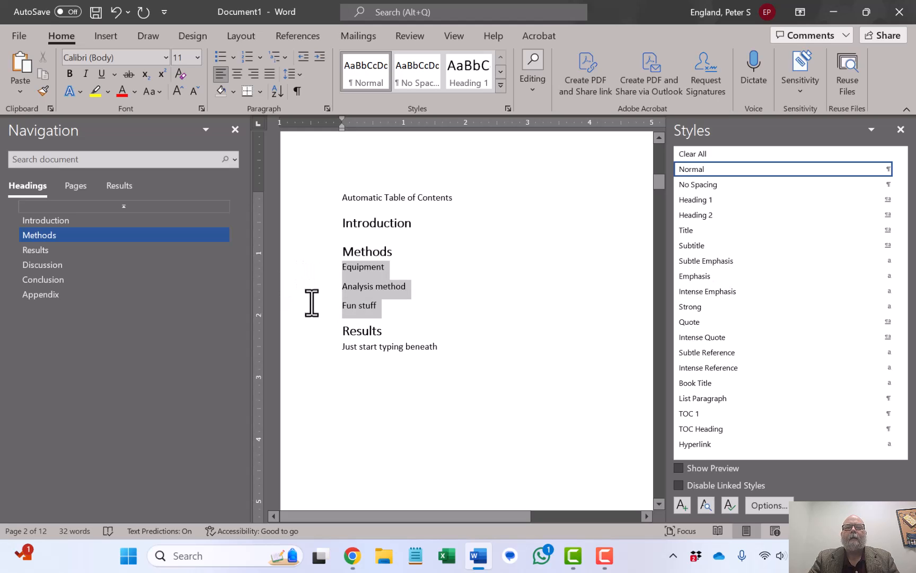
pyautogui.click(699, 215)
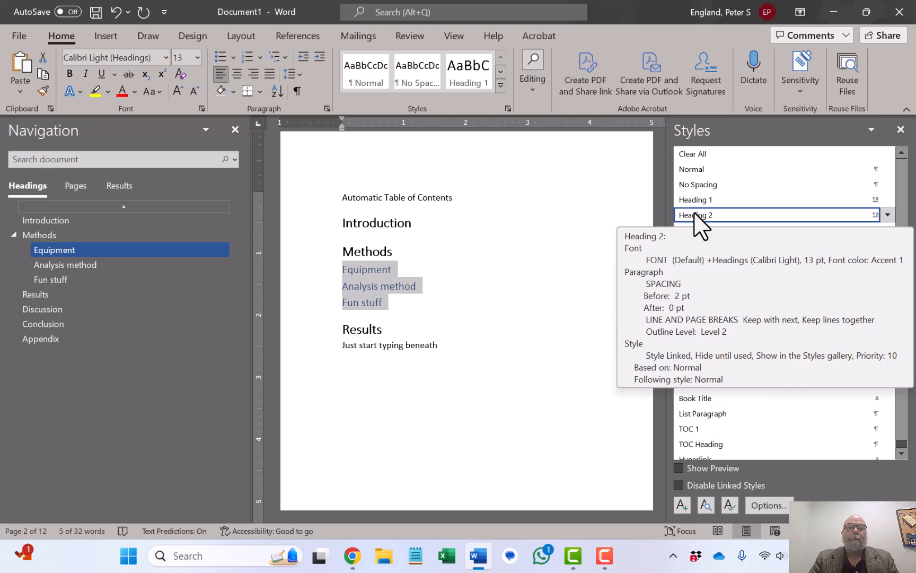
pyautogui.click(524, 315)
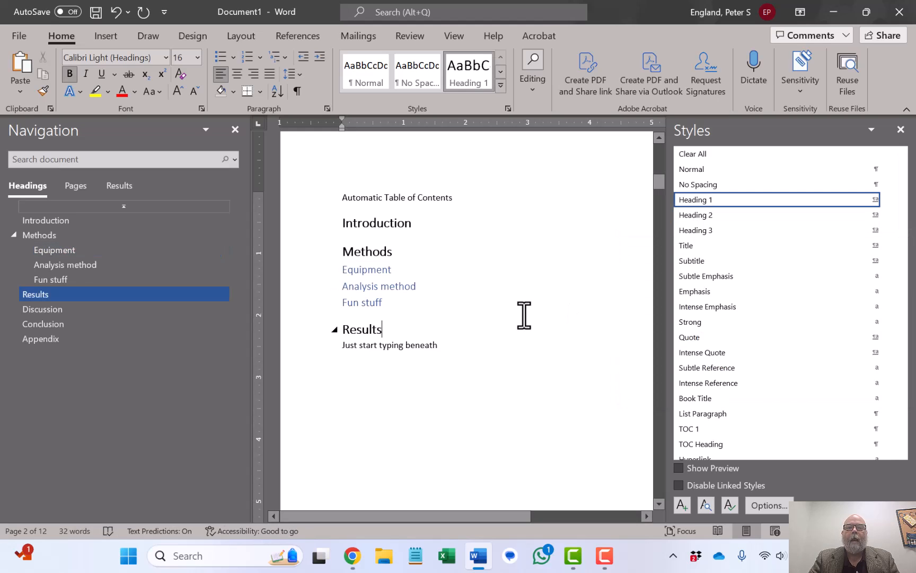
# Update the entire table of contents.
pyautogui.press('pageup')
pyautogui.press('pageup')
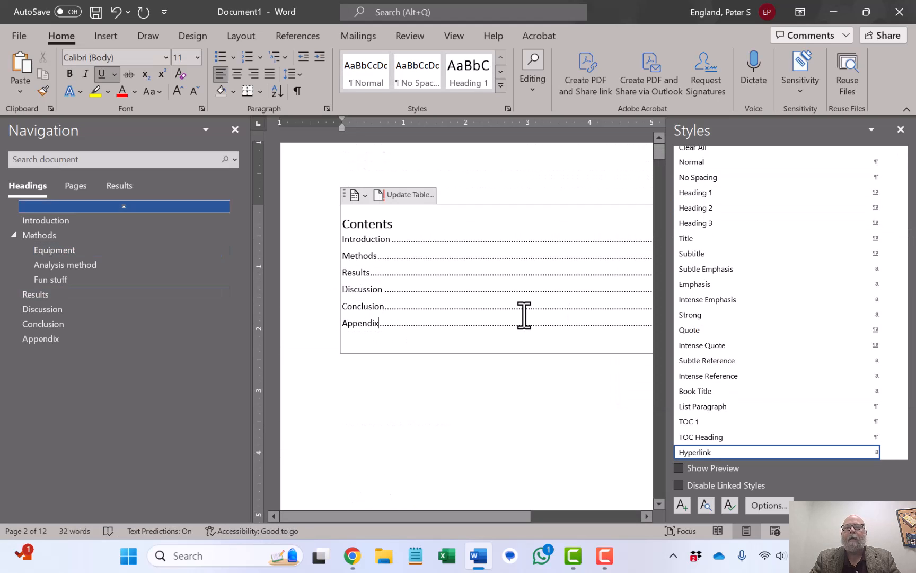
pyautogui.click(380, 196)
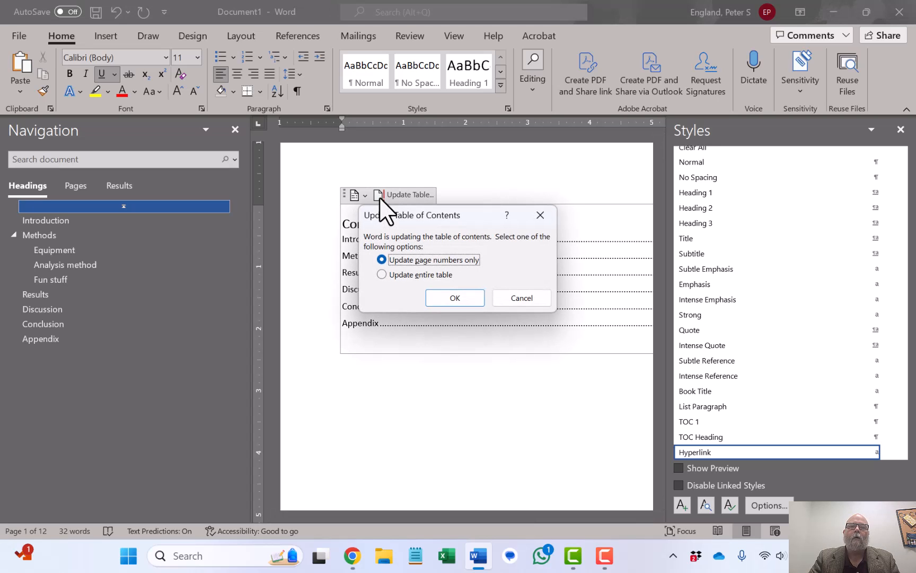
pyautogui.click(405, 273)
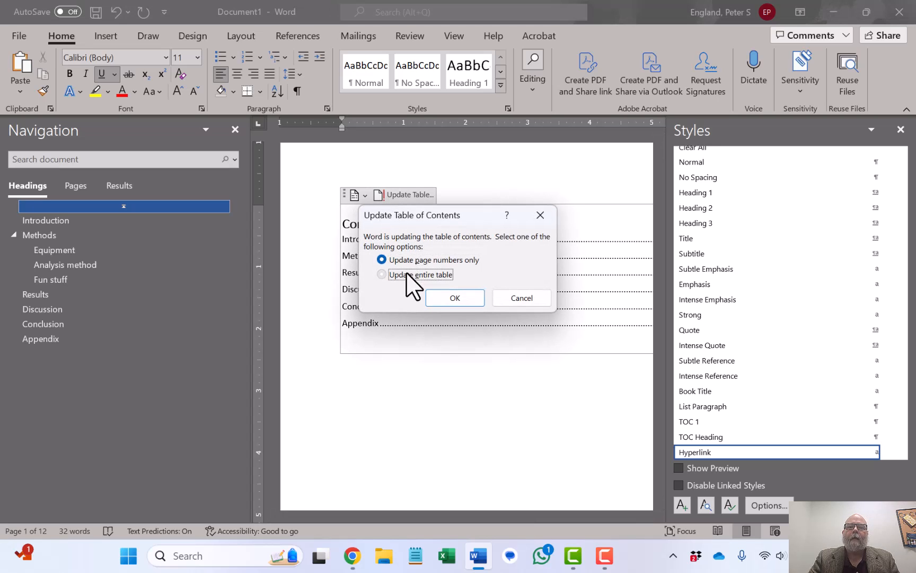
pyautogui.click(440, 297)
# Follow the Analysis method entry's link in the table of contents to its heading.
pyautogui.click(452, 438)
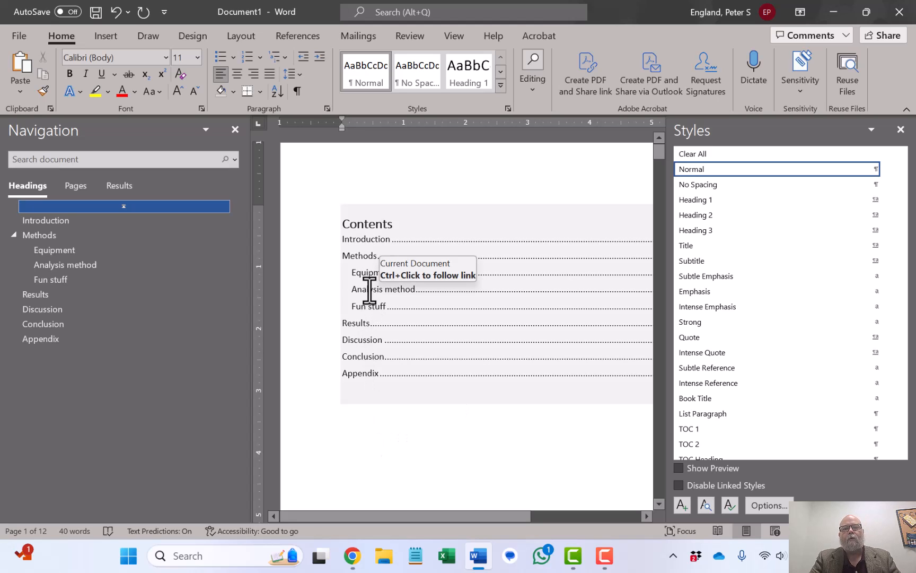
pyautogui.tripleClick(369, 290)
pyautogui.keyDown('ctrl'); pyautogui.click(371, 291); pyautogui.keyUp('ctrl')
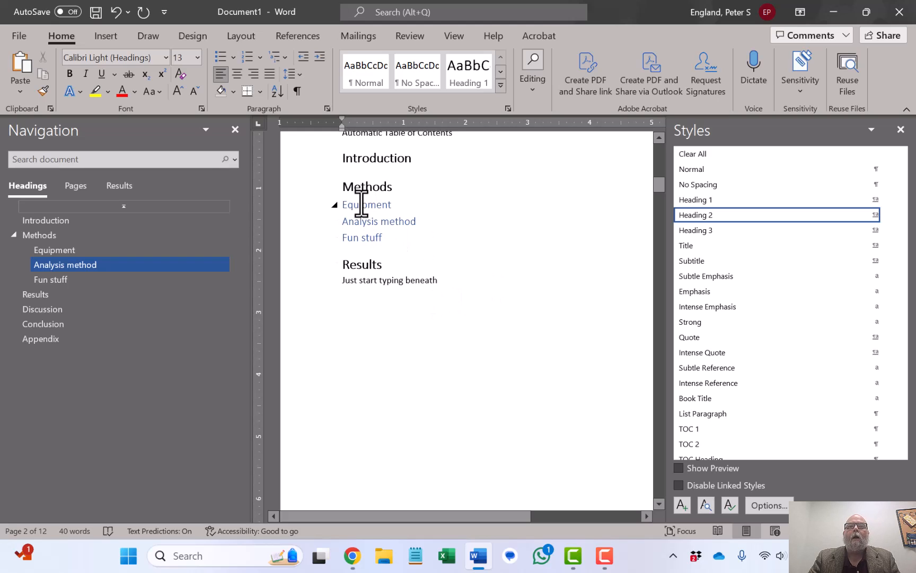
# Modify the Heading 2 style to use Automatic font colour and italic.
pyautogui.click(885, 213)
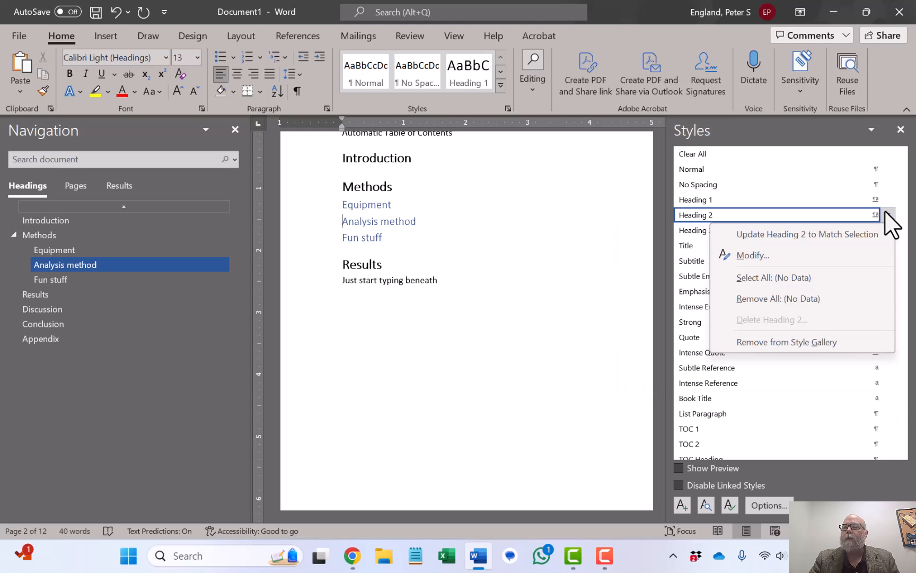
pyautogui.click(780, 257)
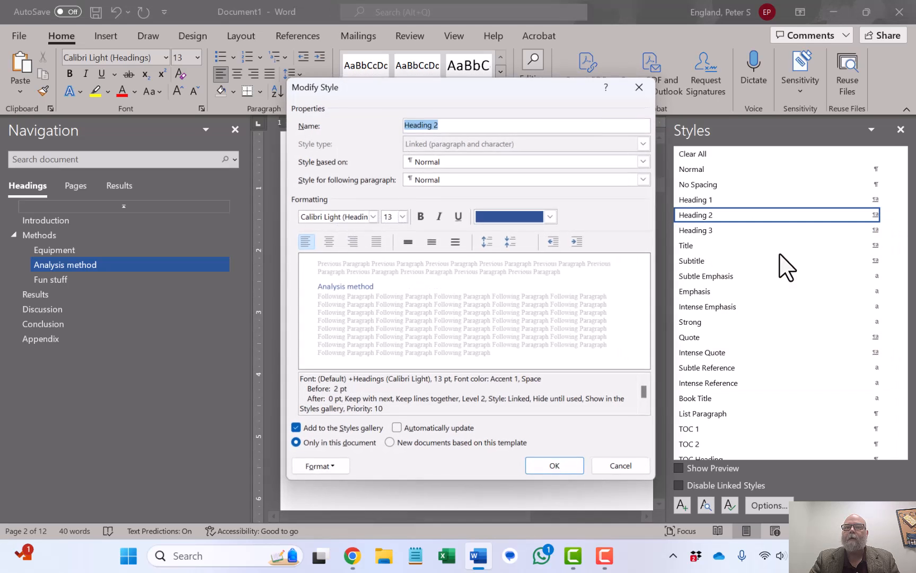
pyautogui.click(550, 217)
pyautogui.click(516, 237)
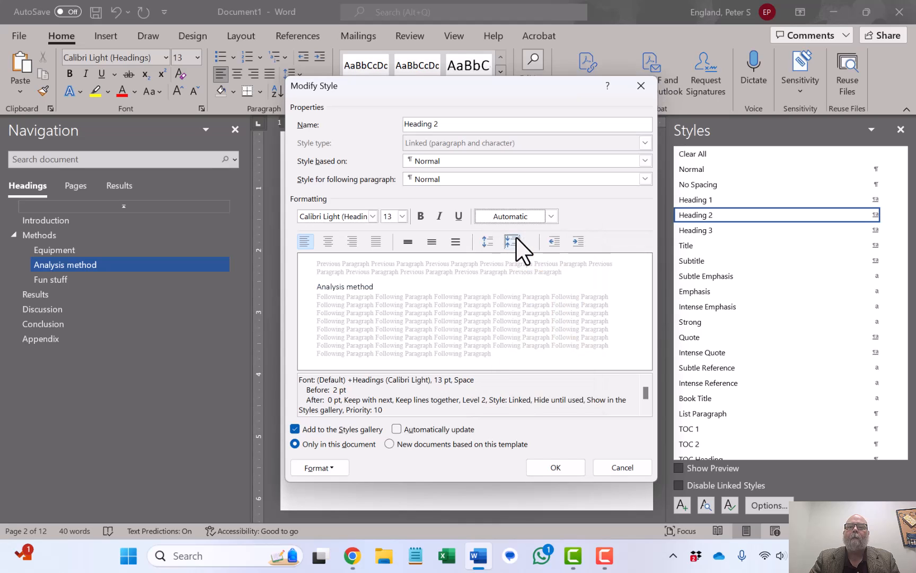
pyautogui.click(440, 216)
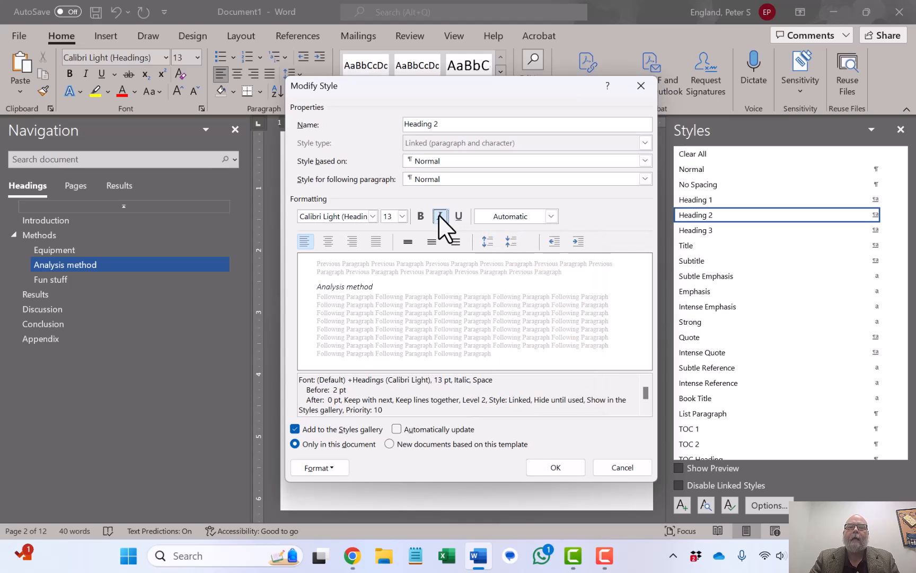
pyautogui.click(554, 467)
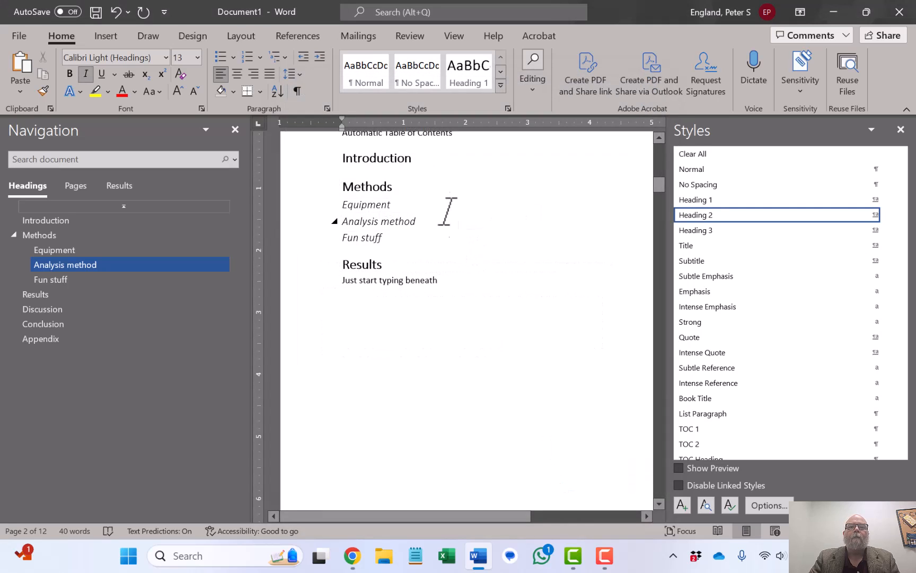
# Add the paragraph "Introduce some random text." beneath the Introduction heading.
pyautogui.click(422, 186)
pyautogui.press('Down')
pyautogui.press('Down')
pyautogui.press('Down')
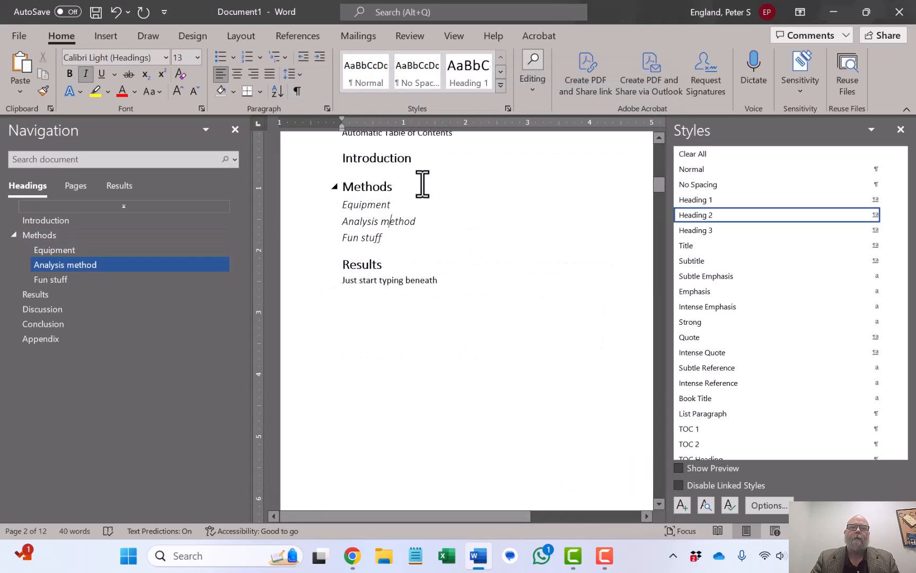
pyautogui.press('Up')
pyautogui.press('Up')
pyautogui.press('Up')
pyautogui.press('Up')
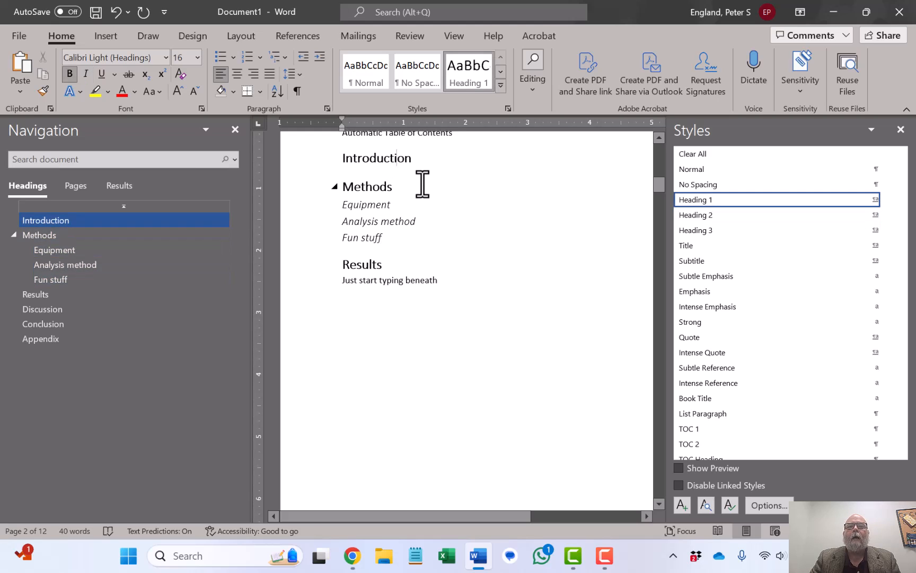
pyautogui.press('Return')
pyautogui.write('introduct some randome te')
pyautogui.press('BackSpace')
pyautogui.press('BackSpace')
pyautogui.press('Left')
pyautogui.press('BackSpace')
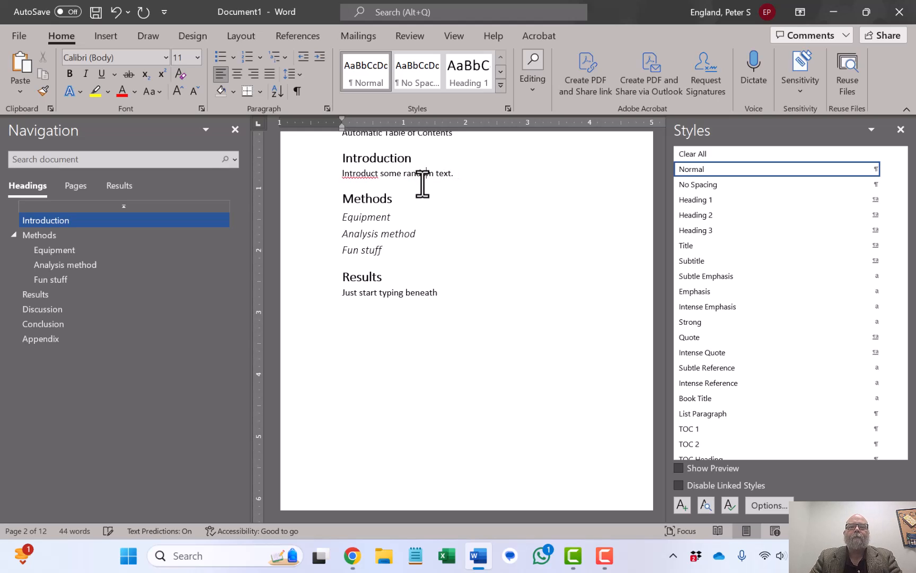
pyautogui.press('Left')
pyautogui.press('Left')
pyautogui.press('BackSpace')
pyautogui.write('e')
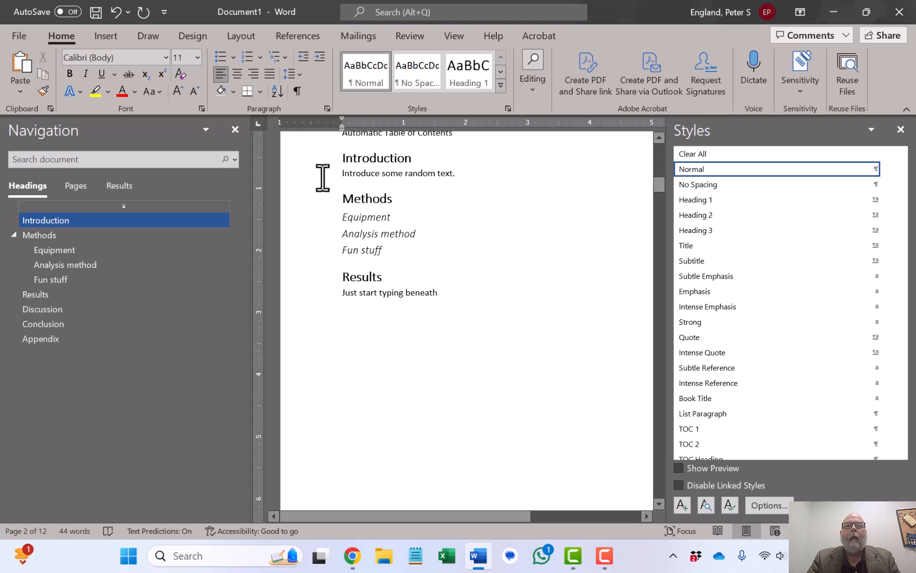
# Modify the Normal style so its paragraph line spacing is Single.
pyautogui.click(322, 176)
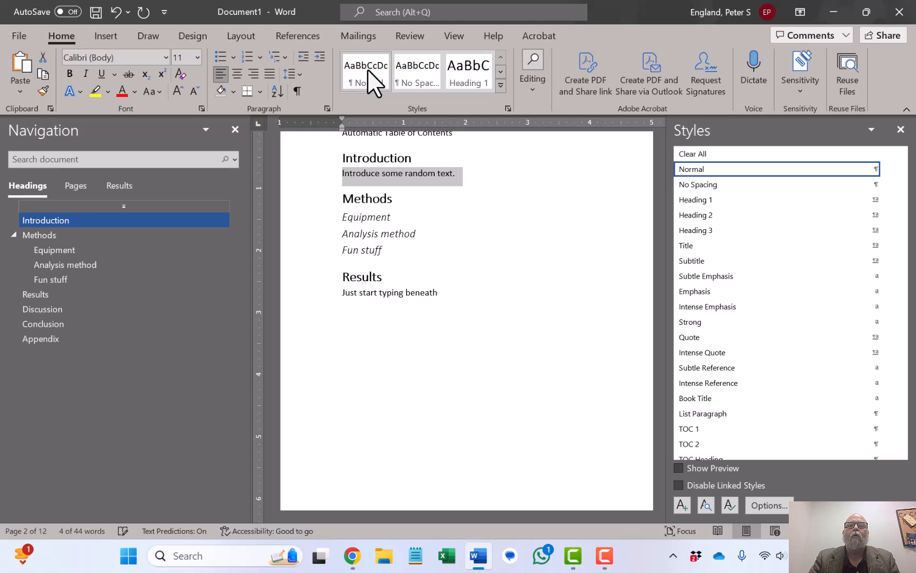
pyautogui.rightClick(374, 82)
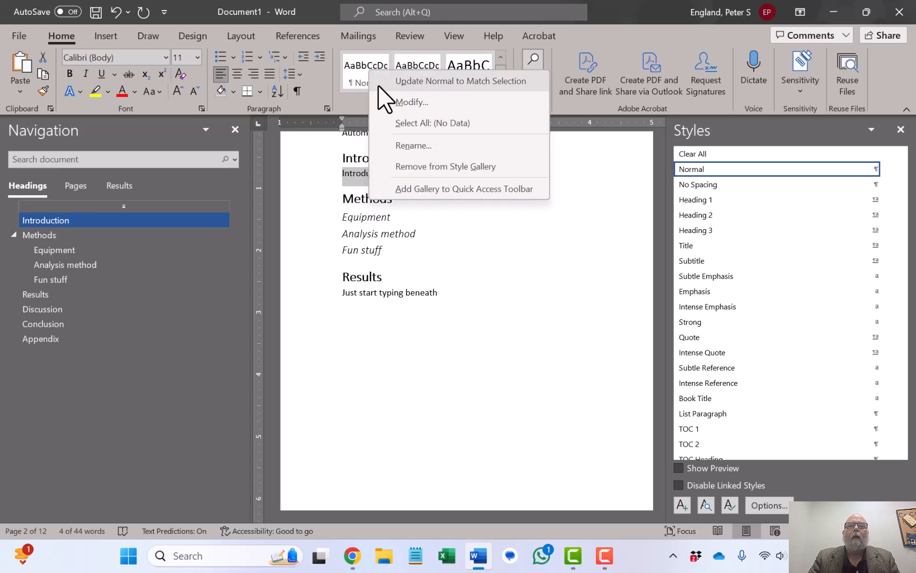
pyautogui.click(390, 100)
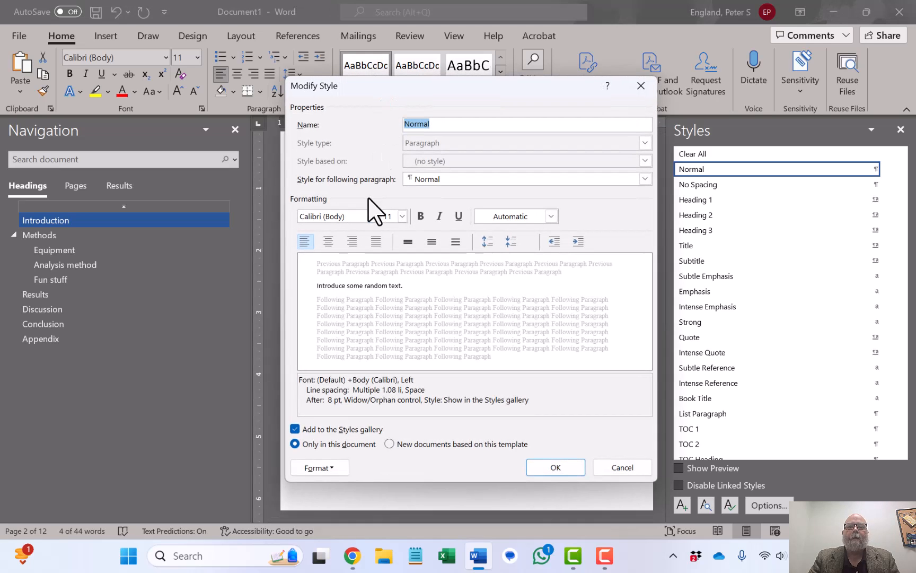
pyautogui.click(323, 467)
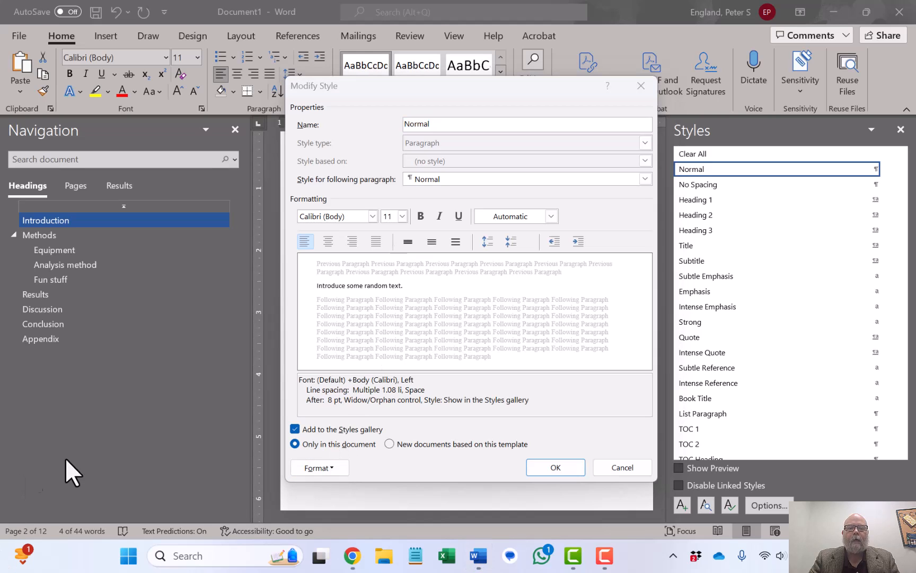
pyautogui.click(309, 468)
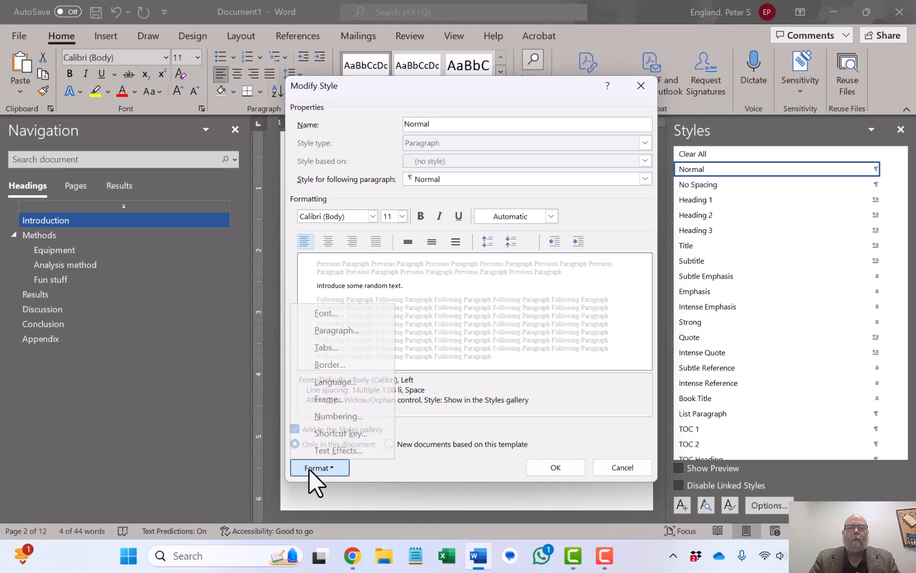
pyautogui.click(333, 332)
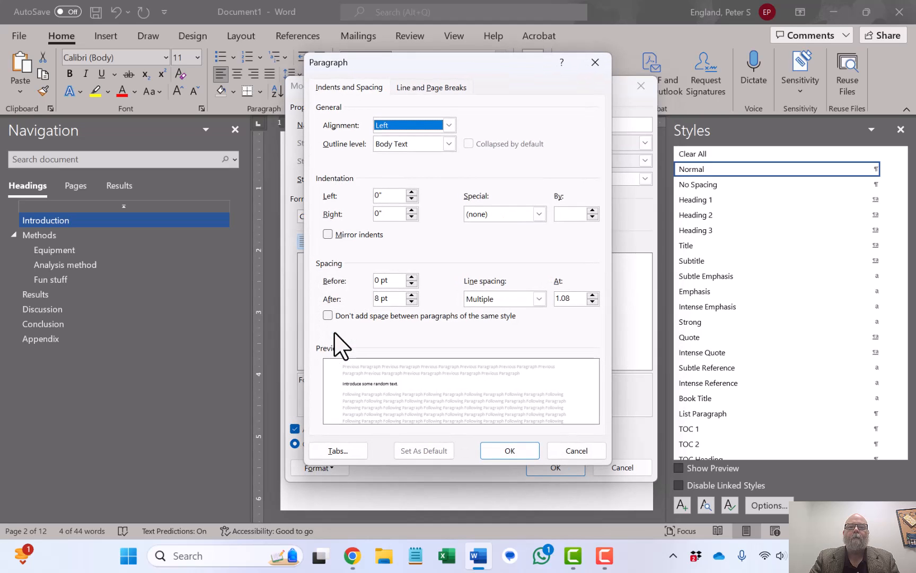
pyautogui.click(539, 298)
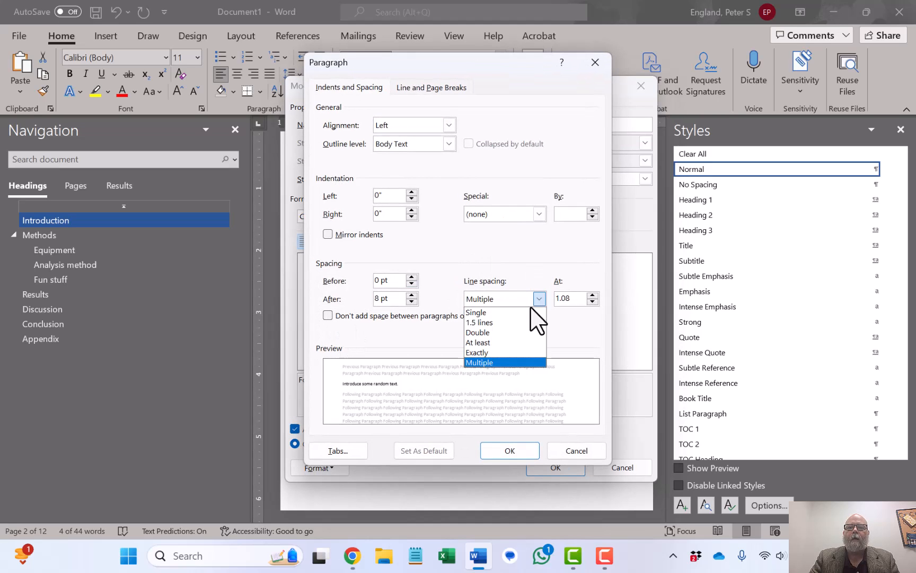
pyautogui.click(523, 311)
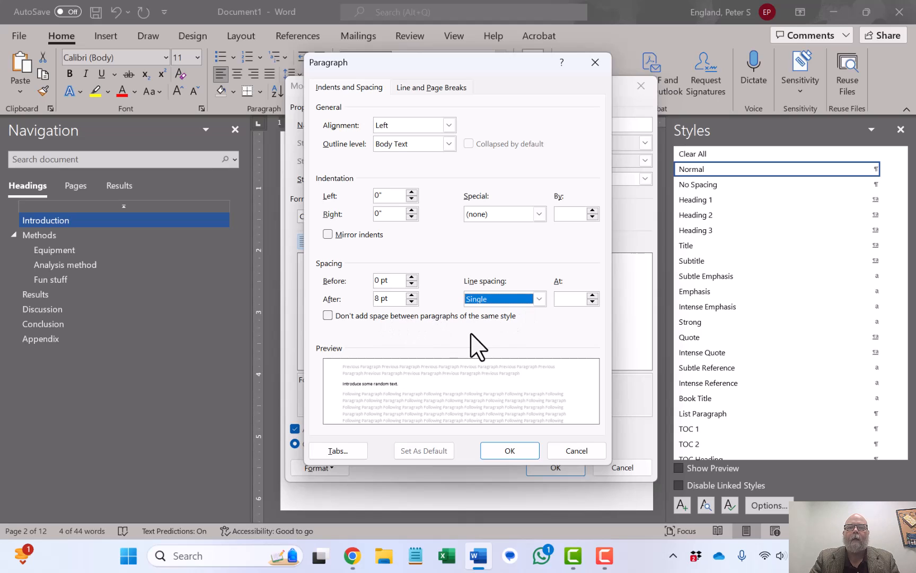
pyautogui.click(501, 447)
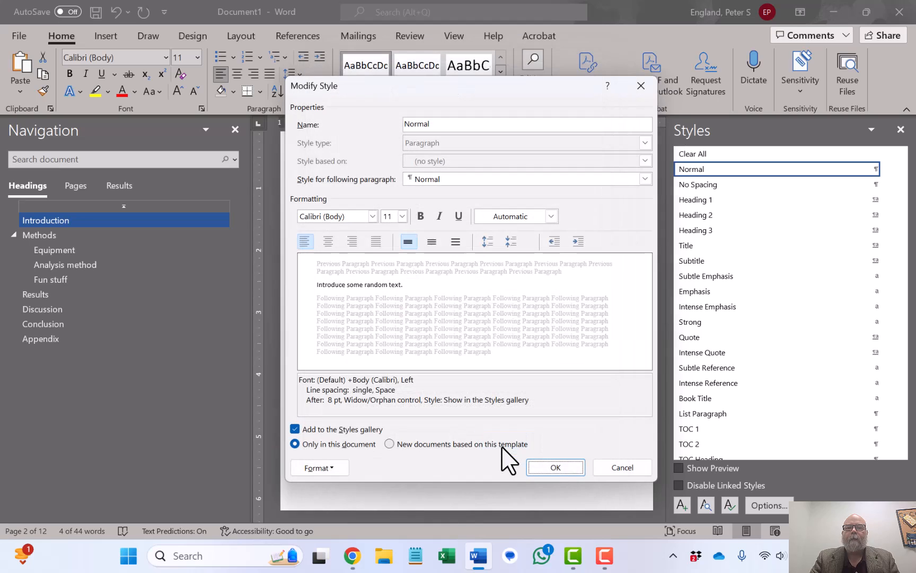
pyautogui.click(555, 465)
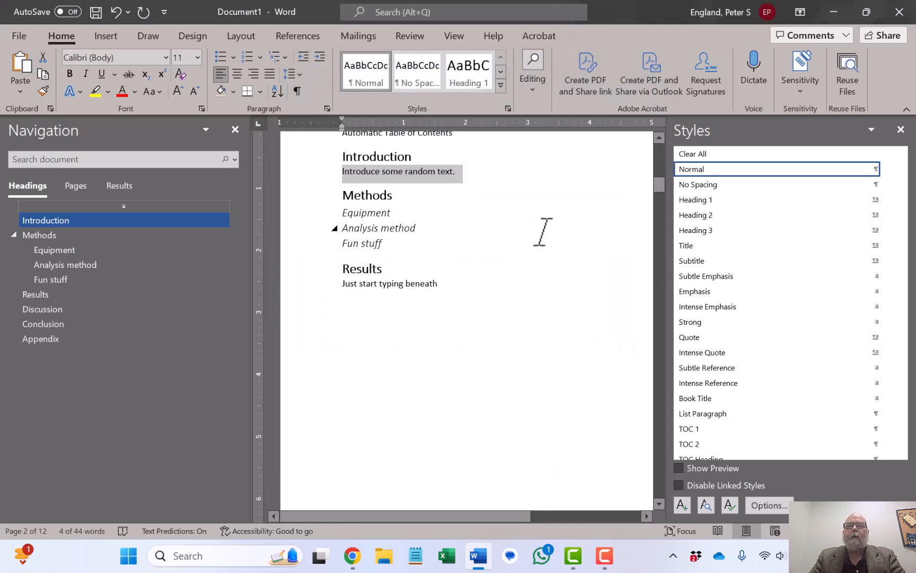
# Generate random sample paragraphs beneath the Introduction text with =rand().
pyautogui.press('Down')
pyautogui.press('Up')
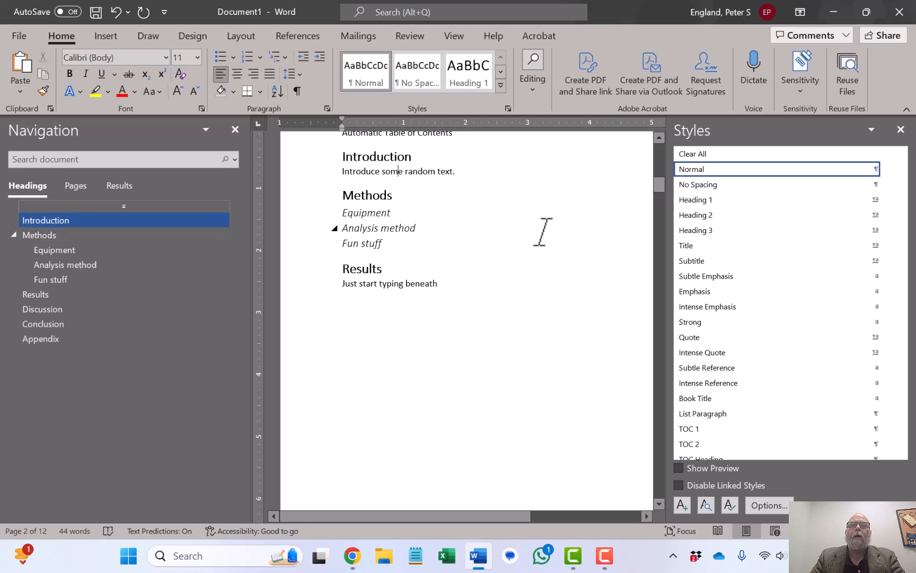
pyautogui.press('Return')
pyautogui.write('=rand()')
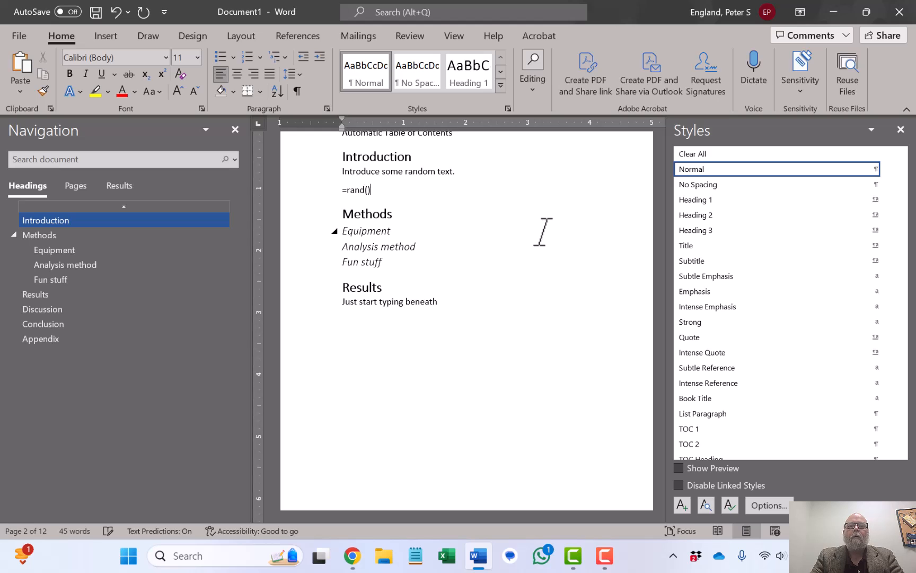
pyautogui.press('Return')
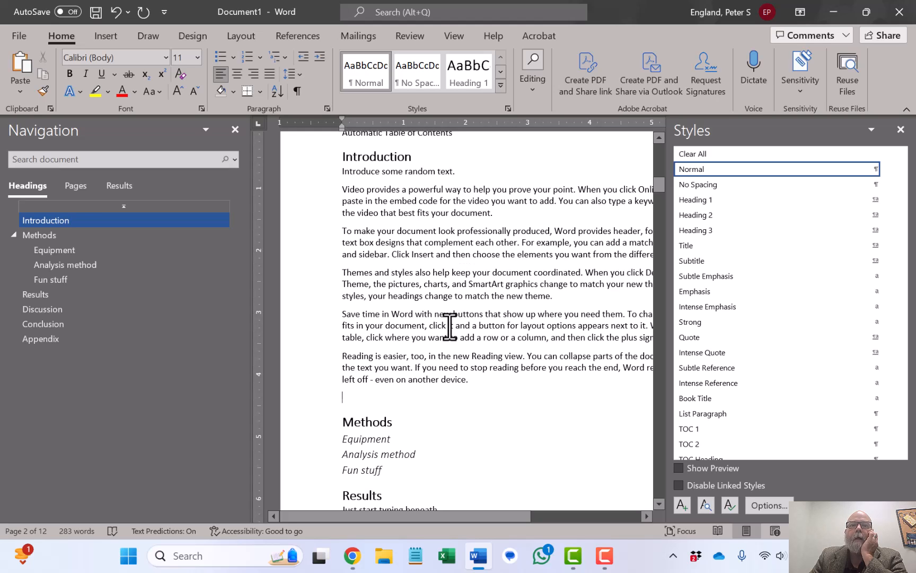
pyautogui.scroll(-6, 449, 326)
pyautogui.scroll(4, 450, 326)
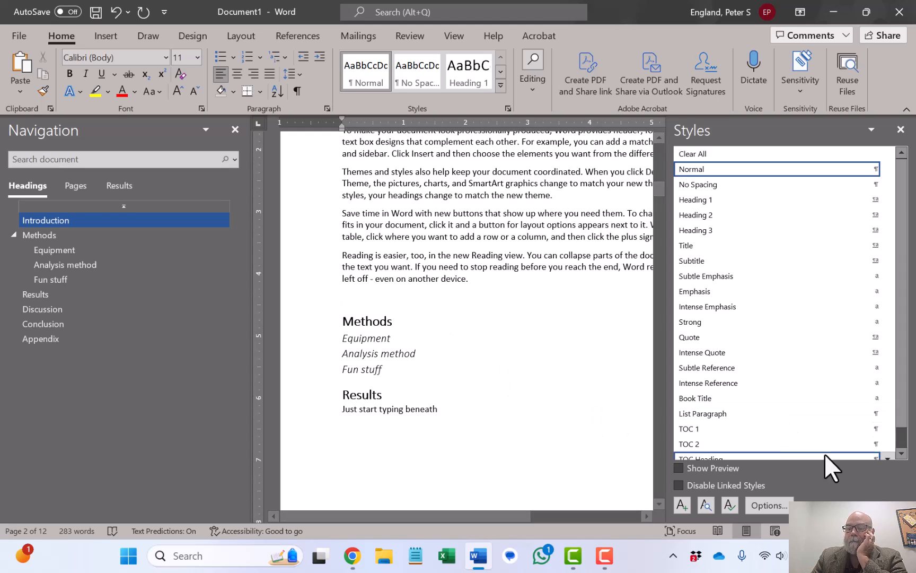
pyautogui.press('F10')
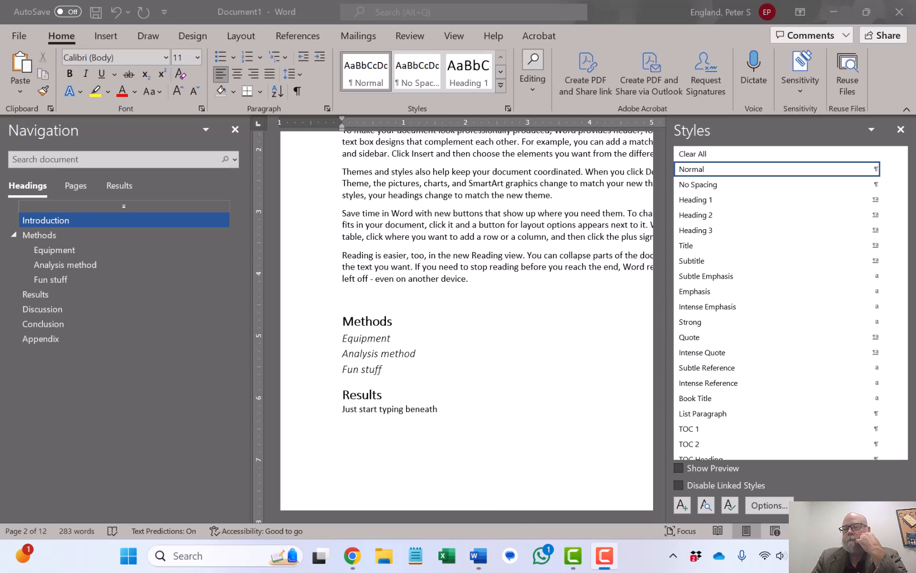